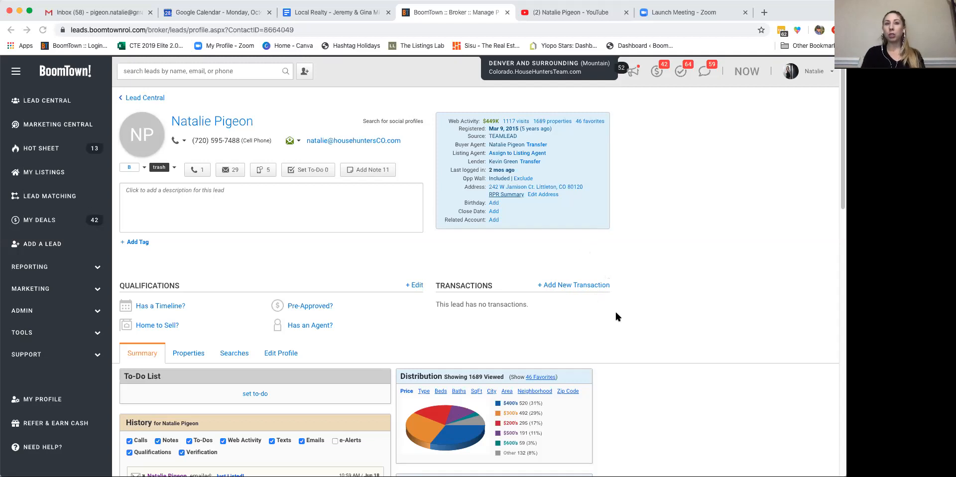
# - Review the lead's profile, including contact details, activity history, website visits and Smart-Drip plans
pyautogui.scroll(-3, 615, 315)
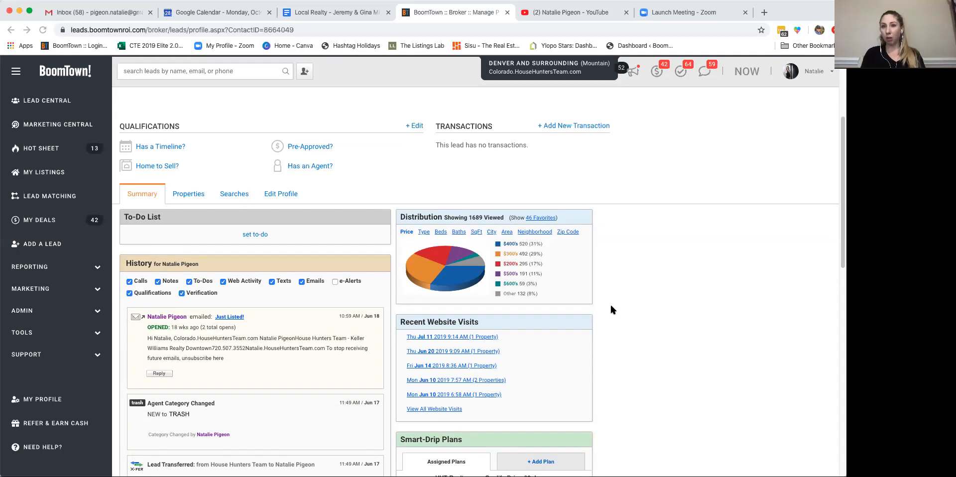
pyautogui.scroll(-1, 623, 304)
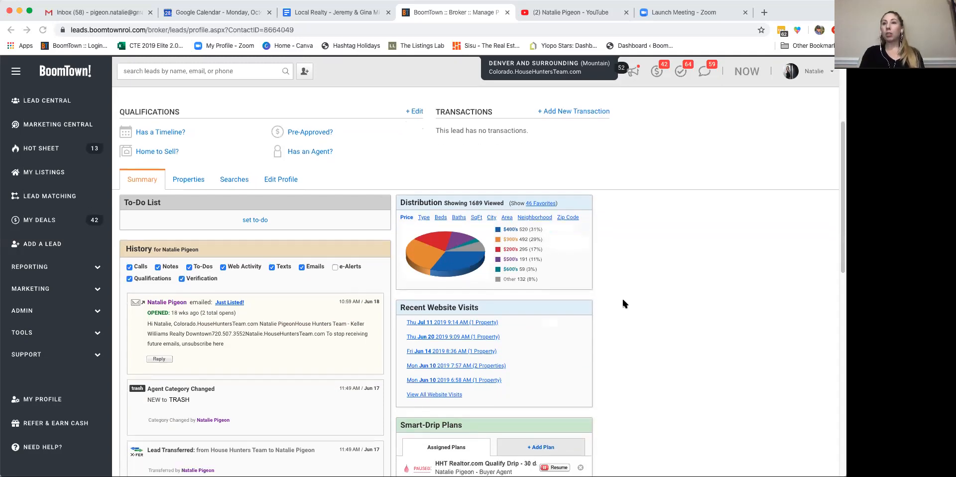
pyautogui.scroll(5, 624, 288)
pyautogui.scroll(-10, 623, 279)
pyautogui.scroll(-8, 622, 288)
pyautogui.scroll(12, 622, 286)
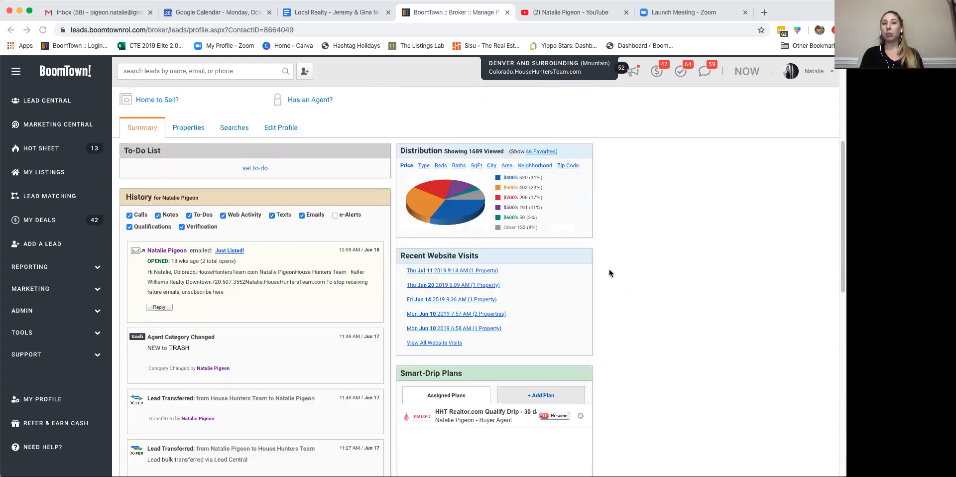
pyautogui.scroll(3, 608, 271)
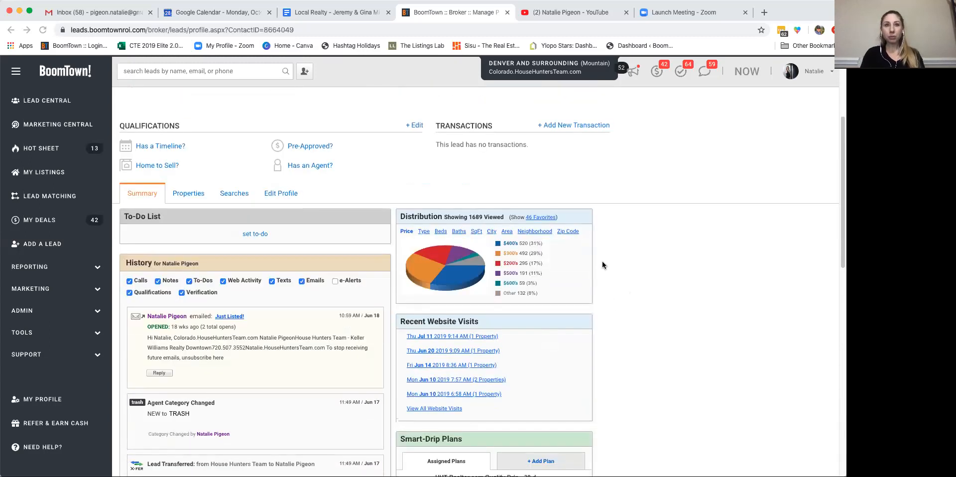
pyautogui.scroll(5, 601, 264)
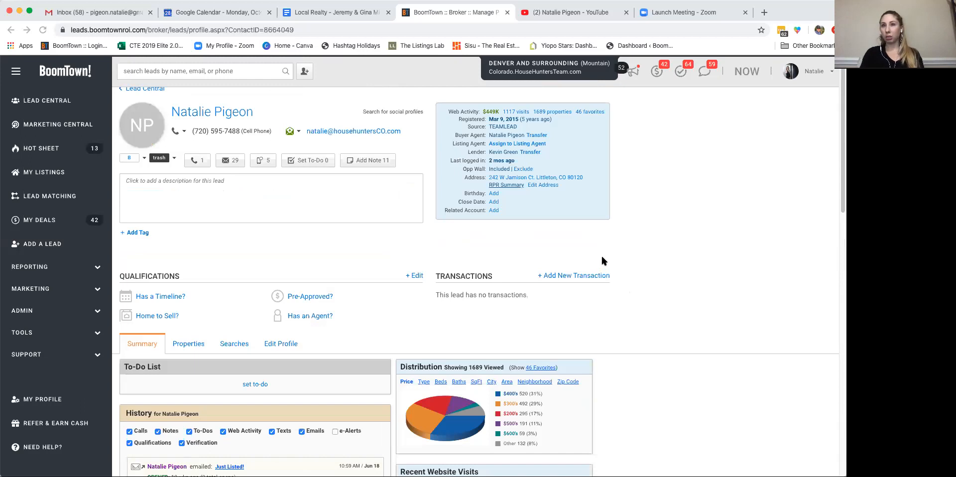
pyautogui.scroll(-1, 537, 234)
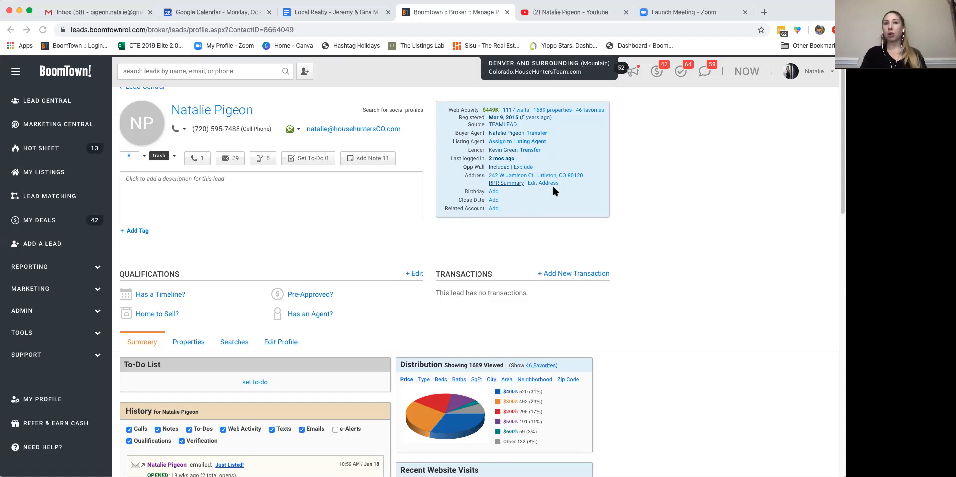
# - Copy the lead's home address from the profile and search Google for it in a new browser tab
pyautogui.rightClick(505, 175)
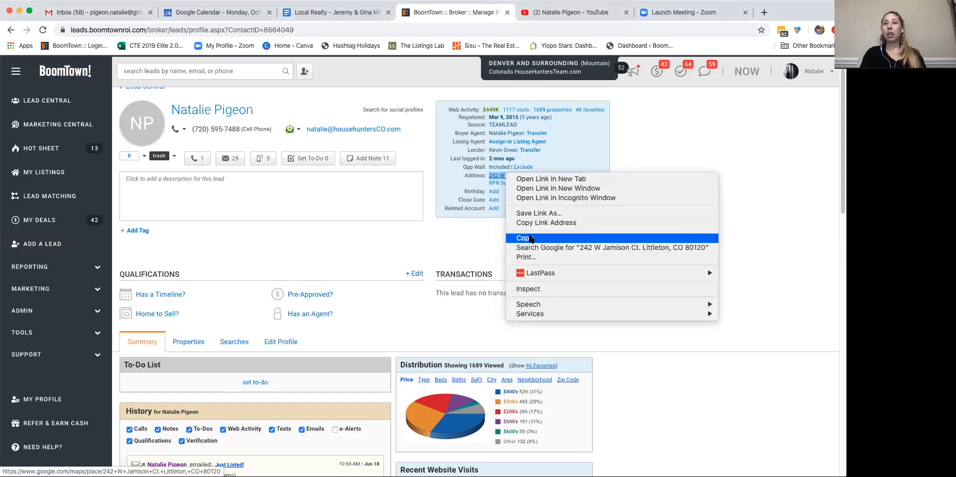
pyautogui.click(530, 238)
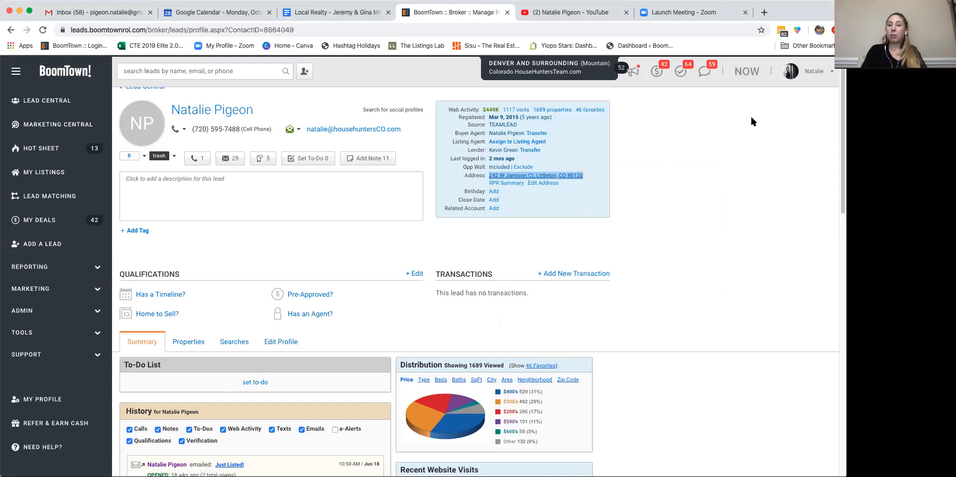
pyautogui.click(764, 12)
pyautogui.rightClick(662, 28)
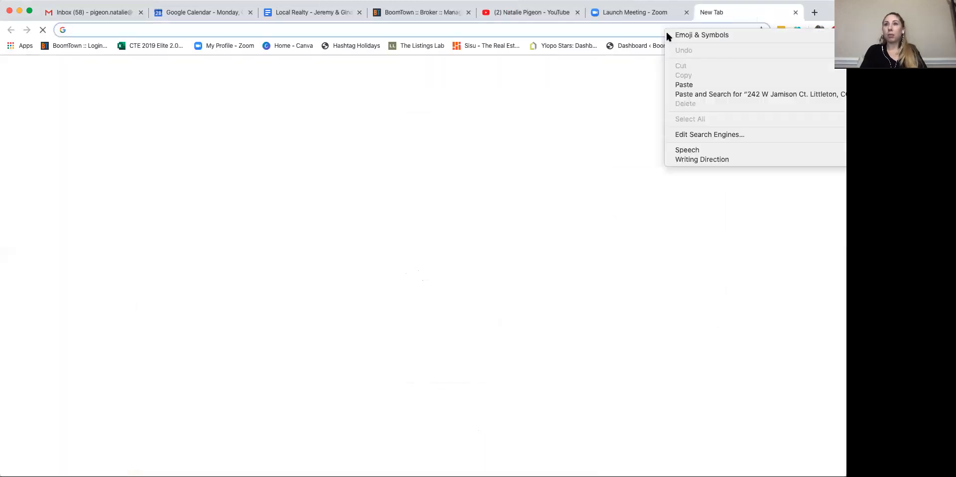
pyautogui.click(691, 86)
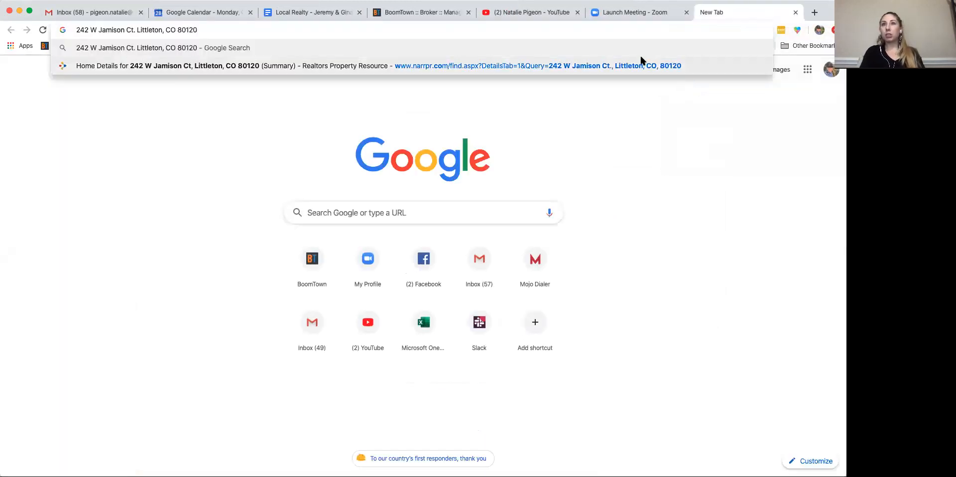
pyautogui.click(465, 49)
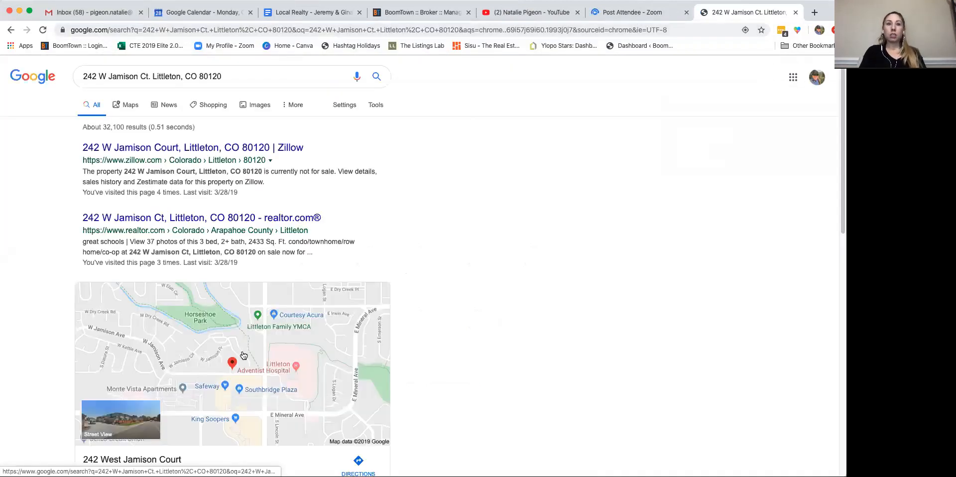
# - Open the searched address in Google Maps and examine where the home sits among the surrounding streets
pyautogui.scroll(-3, 300, 349)
pyautogui.click(296, 350)
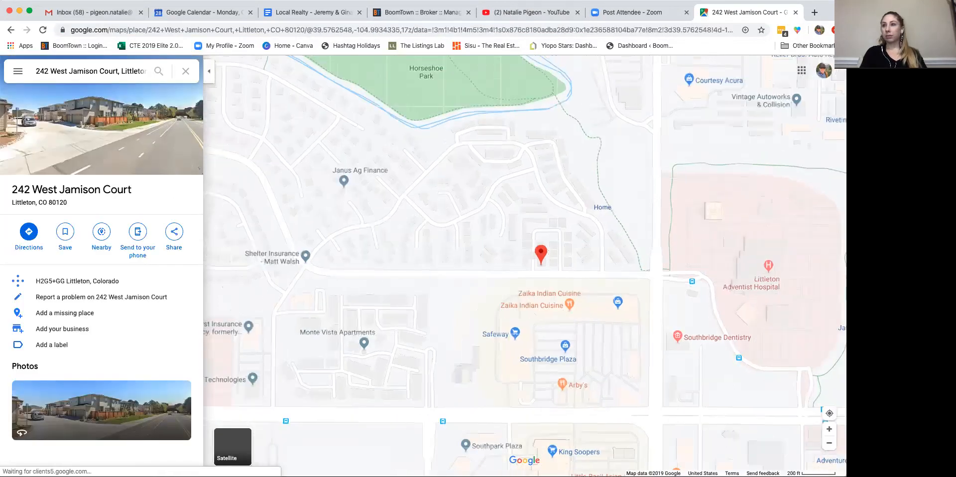
pyautogui.scroll(-3, 729, 354)
pyautogui.scroll(-5, 727, 325)
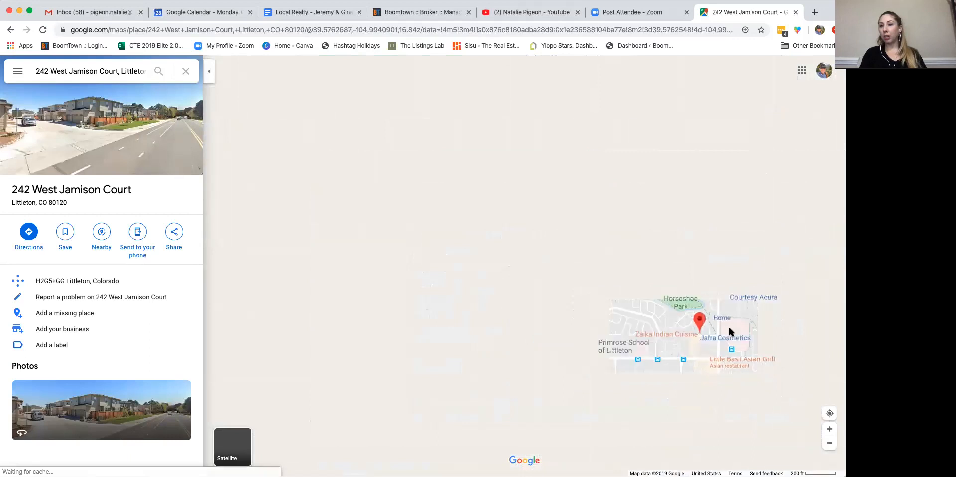
pyautogui.moveTo(666, 328); pyautogui.dragTo(502, 219)
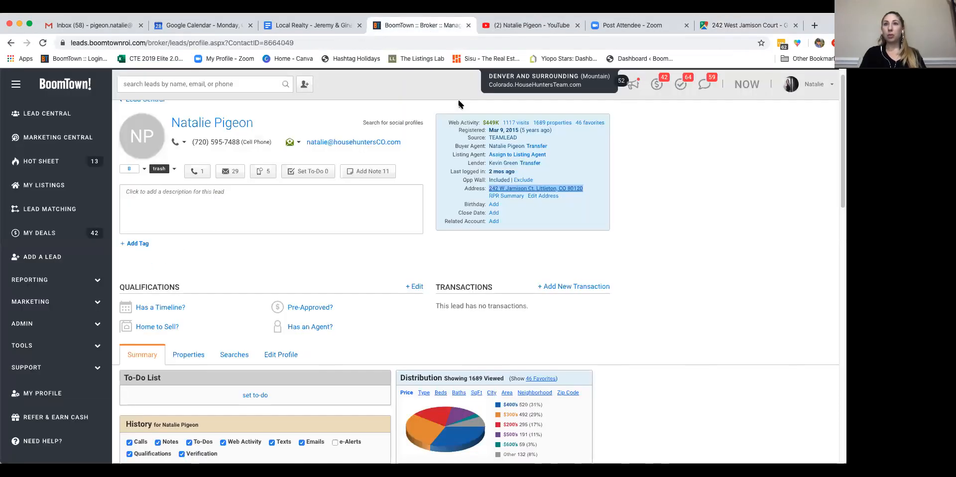
# - Return to the lead's BoomTown profile and start a blank e-Alert
pyautogui.click(418, 14)
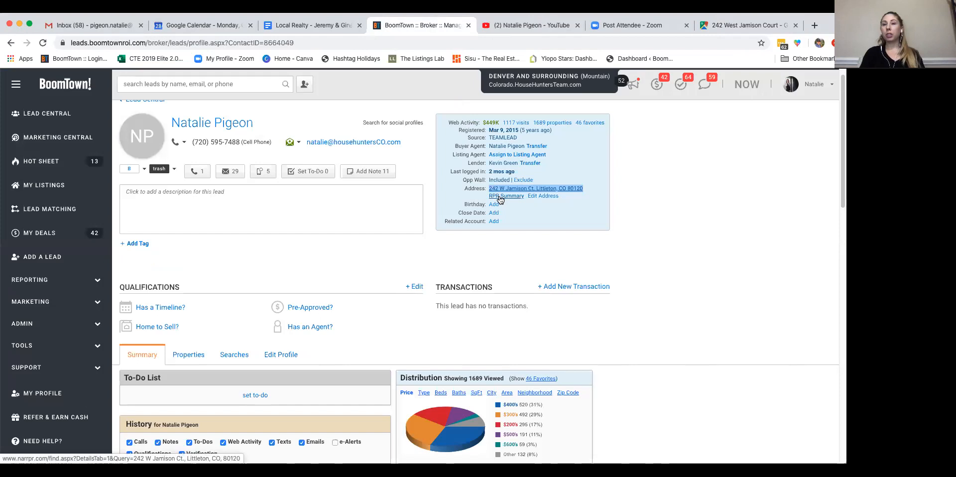
pyautogui.scroll(-5, 526, 228)
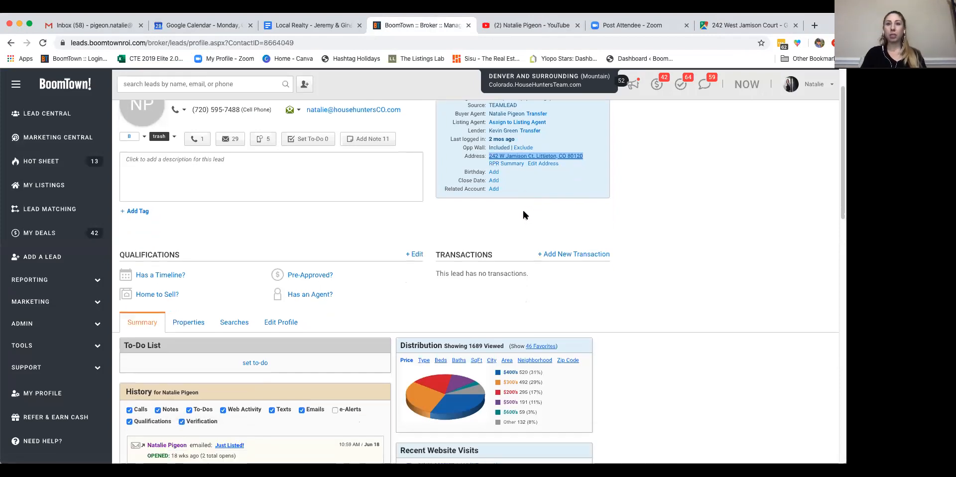
pyautogui.scroll(-10, 519, 199)
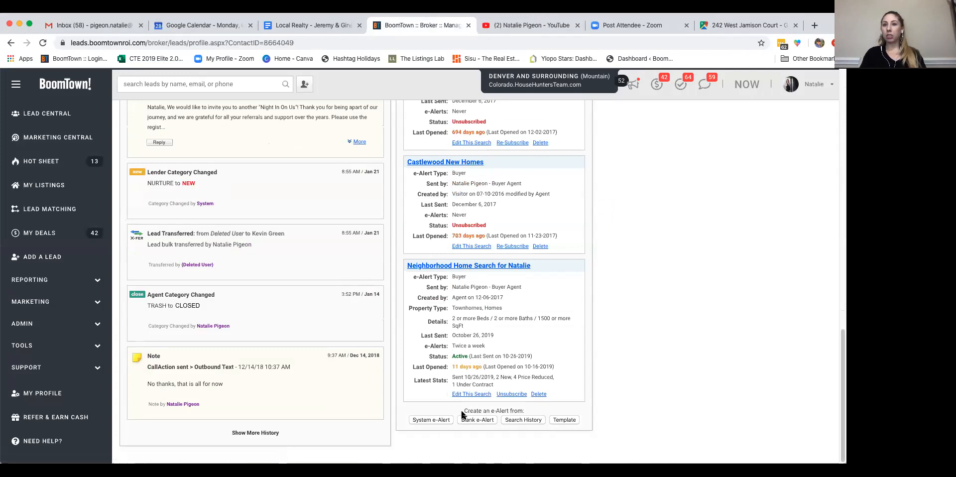
pyautogui.click(485, 423)
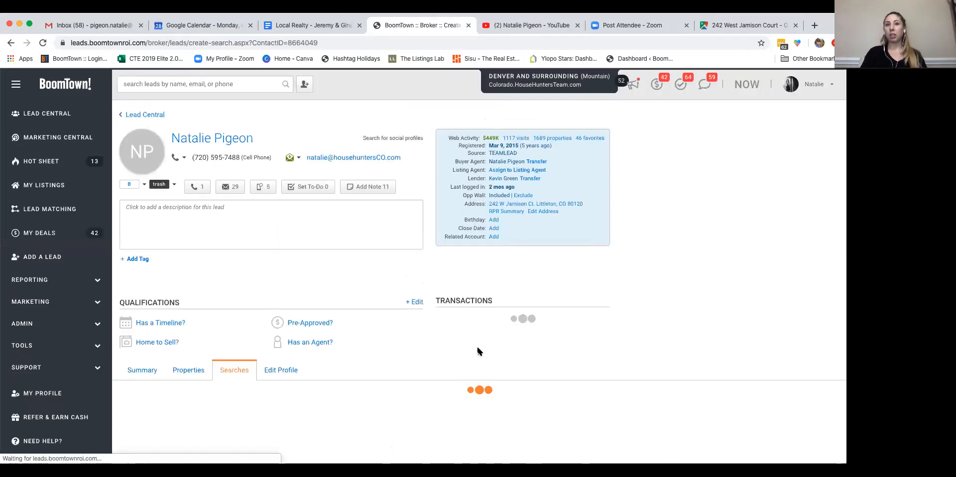
# - Locate the south Littleton area on the new e-Alert's search map
pyautogui.scroll(-5, 477, 348)
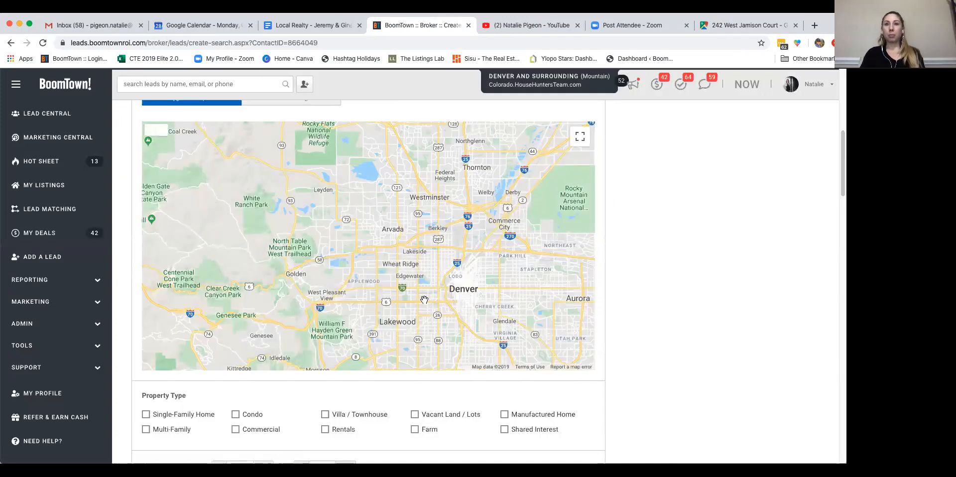
pyautogui.moveTo(426, 267); pyautogui.dragTo(327, 197)
pyautogui.moveTo(304, 302); pyautogui.dragTo(351, 247)
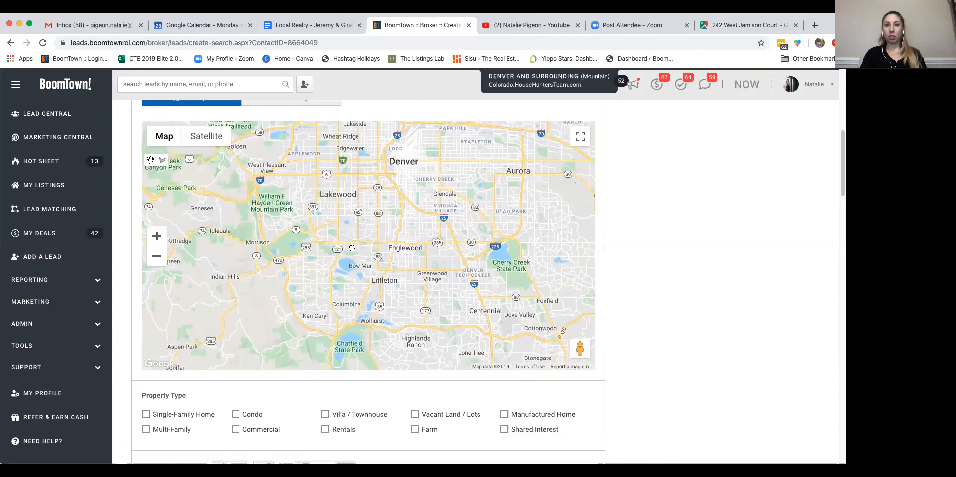
pyautogui.click(156, 236)
pyautogui.moveTo(408, 271); pyautogui.dragTo(374, 206)
pyautogui.click(156, 235)
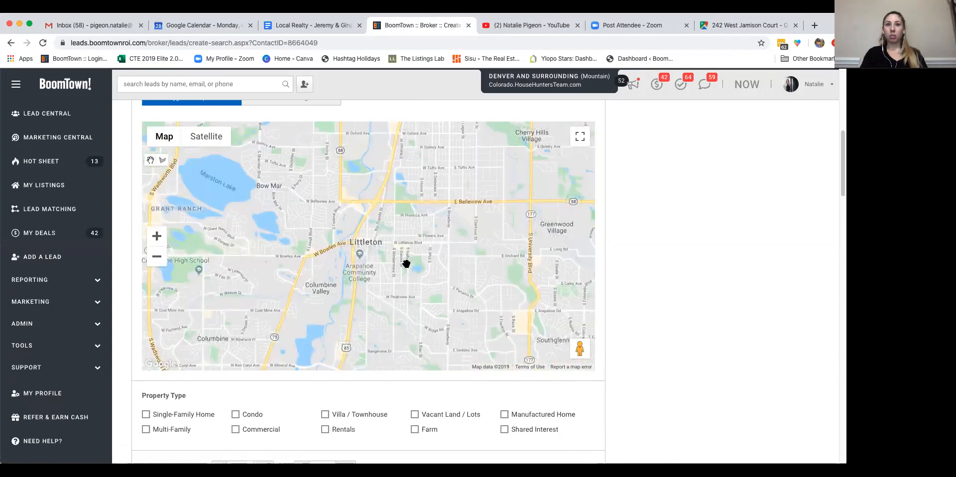
pyautogui.moveTo(432, 280); pyautogui.dragTo(426, 242)
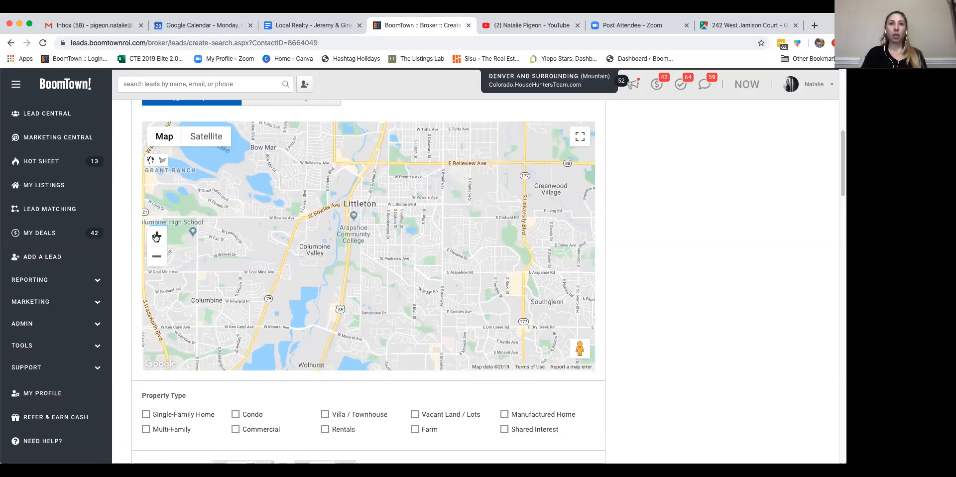
pyautogui.moveTo(394, 227); pyautogui.dragTo(339, 165)
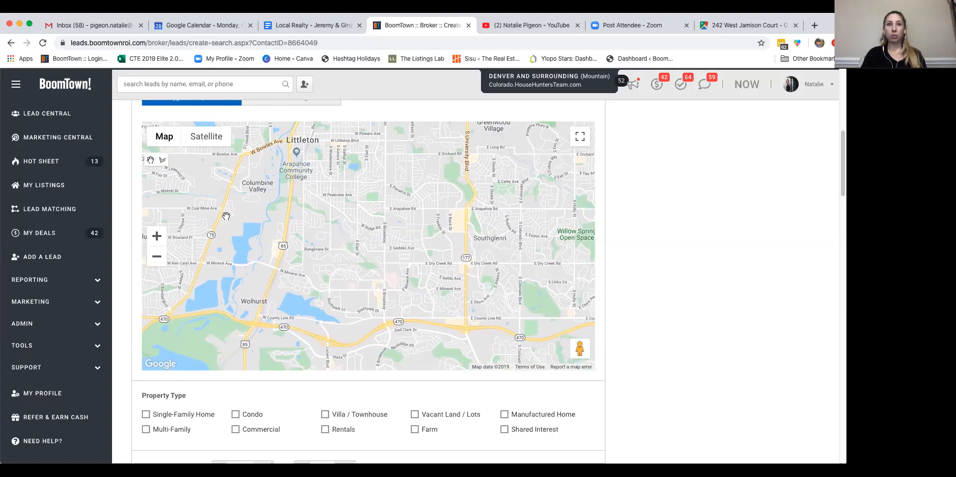
pyautogui.moveTo(208, 238); pyautogui.dragTo(183, 193)
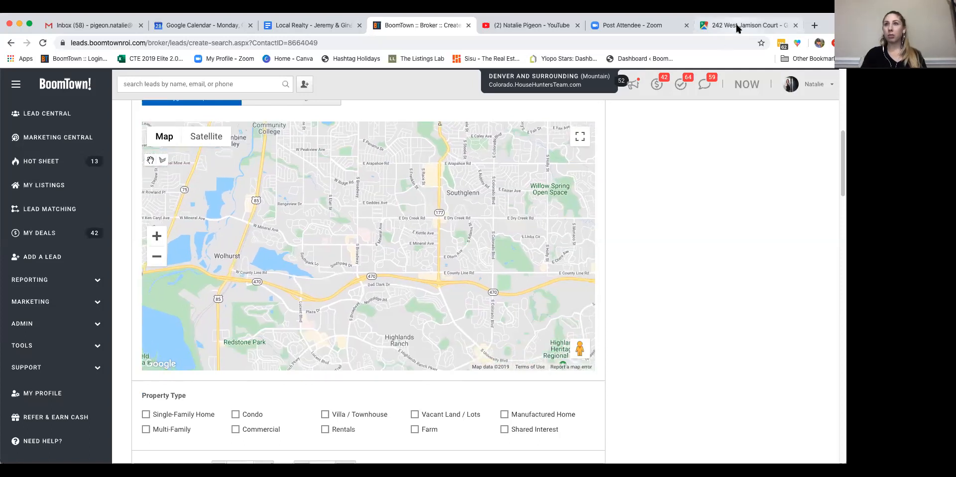
# - Check the home's location in Google Maps and find the same neighborhood, south of Horseshoe Park, on the BoomTown e-Alert map
pyautogui.click(739, 28)
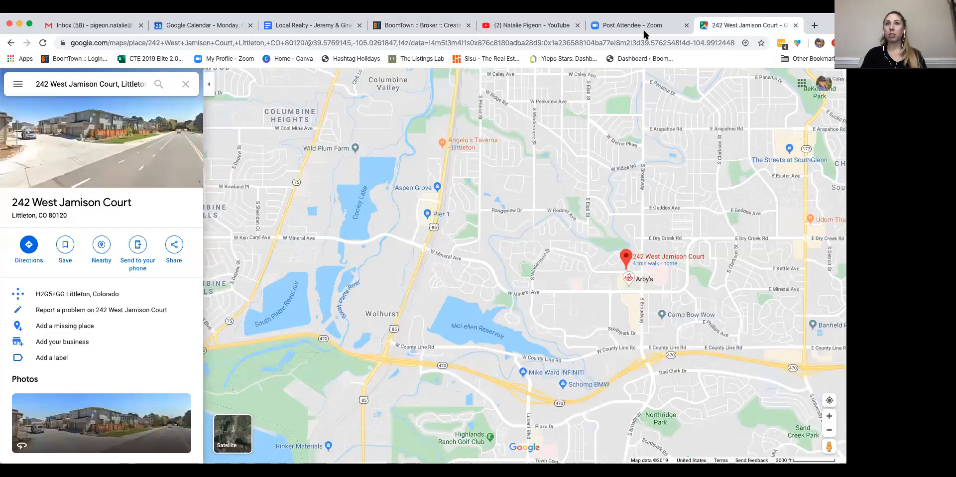
pyautogui.click(419, 24)
pyautogui.moveTo(426, 275); pyautogui.dragTo(335, 282)
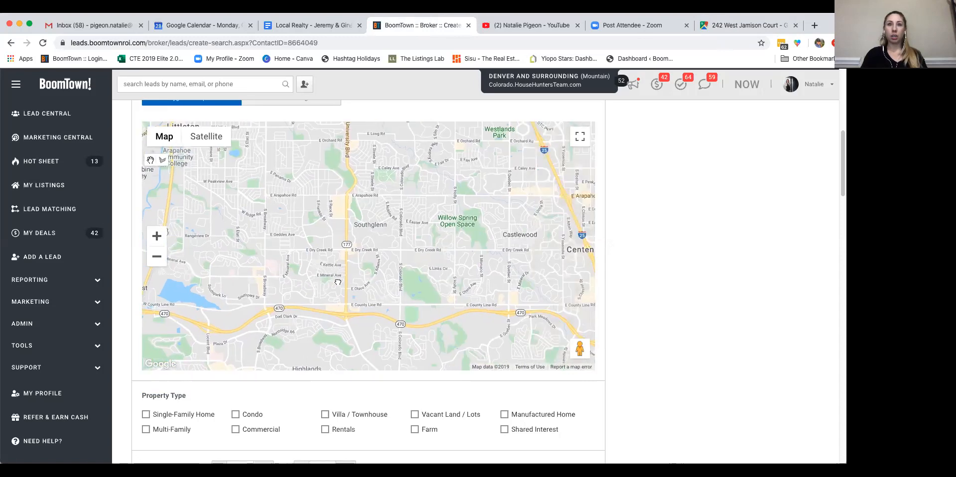
pyautogui.click(157, 236)
pyautogui.moveTo(262, 233); pyautogui.dragTo(480, 210)
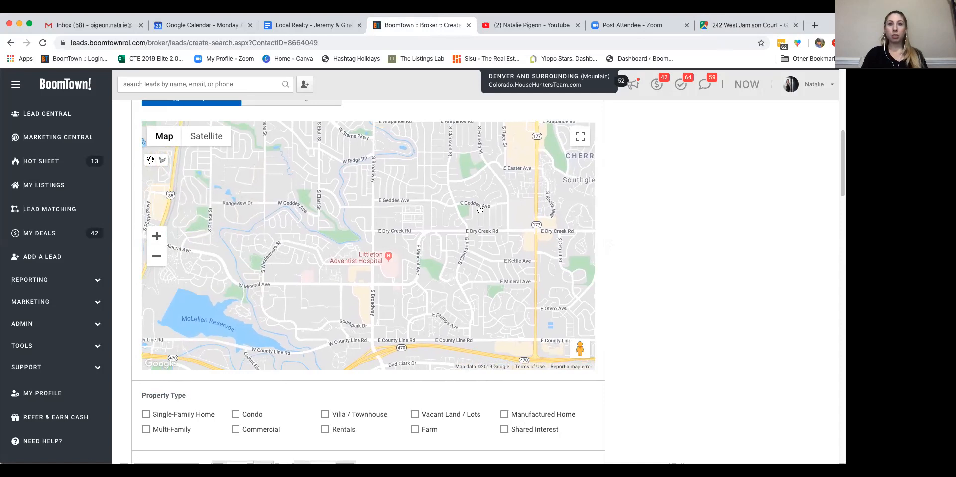
pyautogui.click(157, 236)
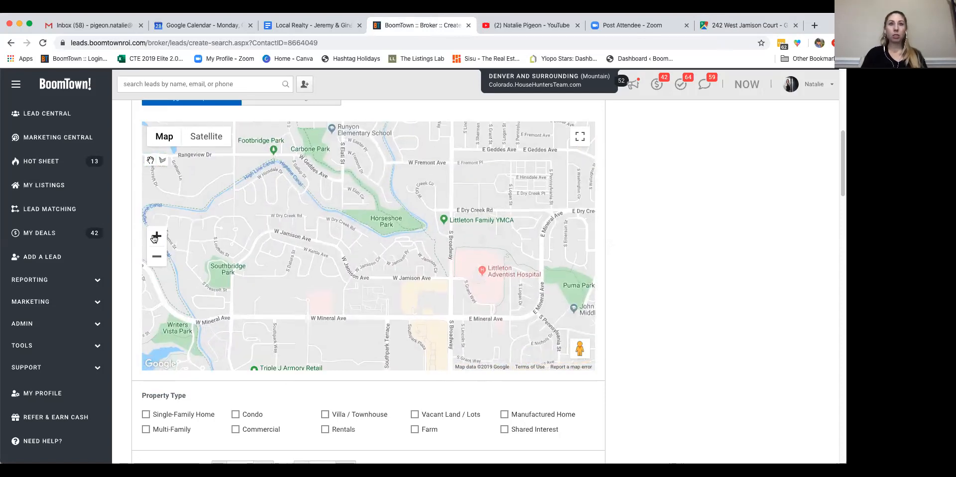
pyautogui.click(156, 237)
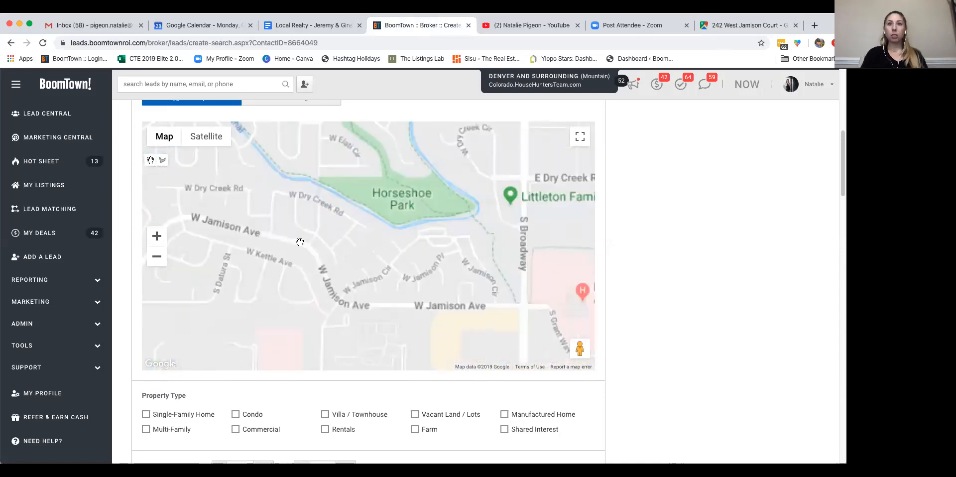
pyautogui.click(157, 240)
pyautogui.moveTo(401, 267); pyautogui.dragTo(353, 256)
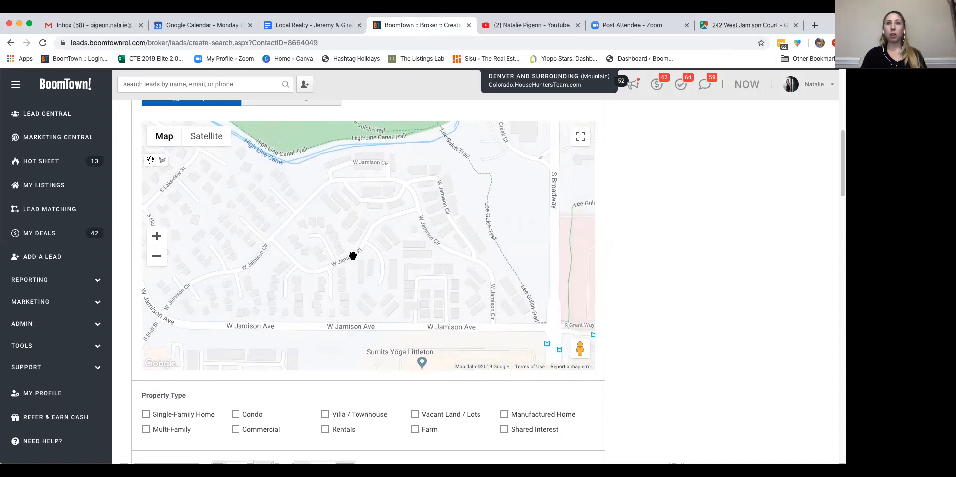
pyautogui.click(157, 257)
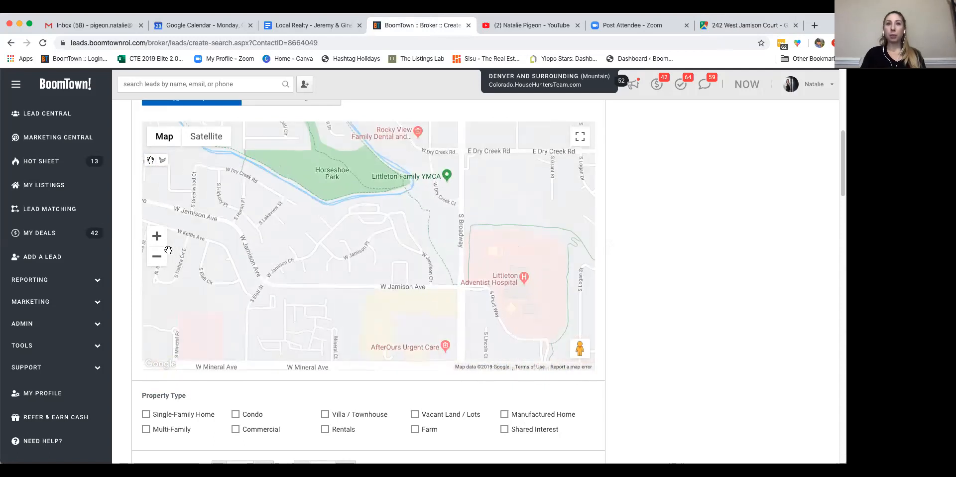
pyautogui.click(157, 235)
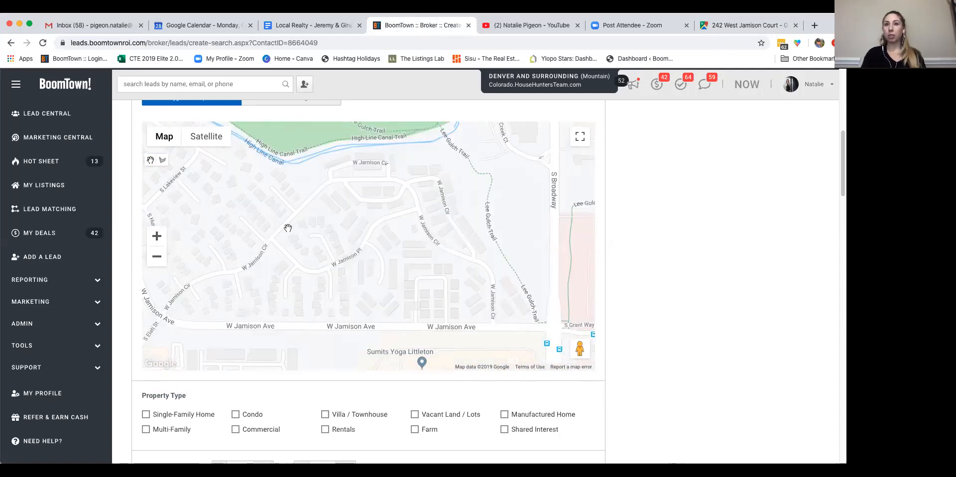
# - Draw a four-sided search boundary around the eastern W Jamison Cir homes, between W Jamison Ave and S Broadway
pyautogui.click(162, 160)
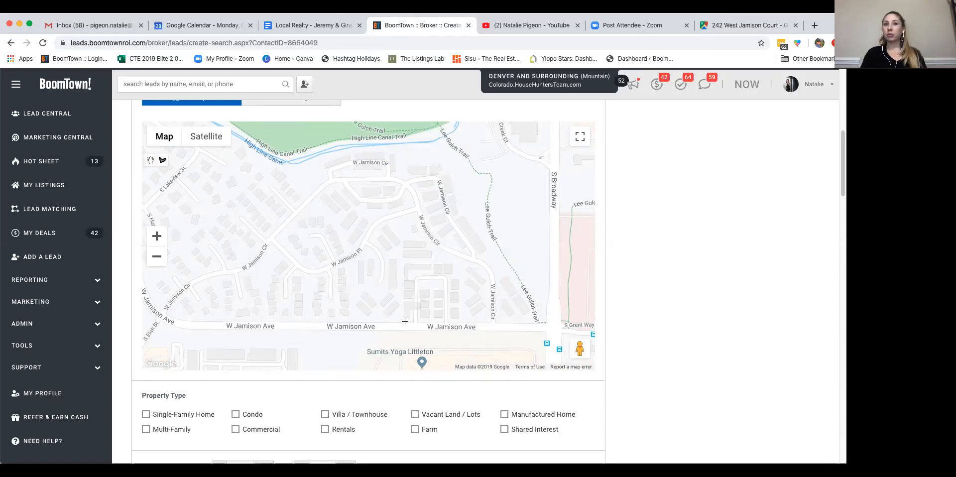
pyautogui.click(368, 322)
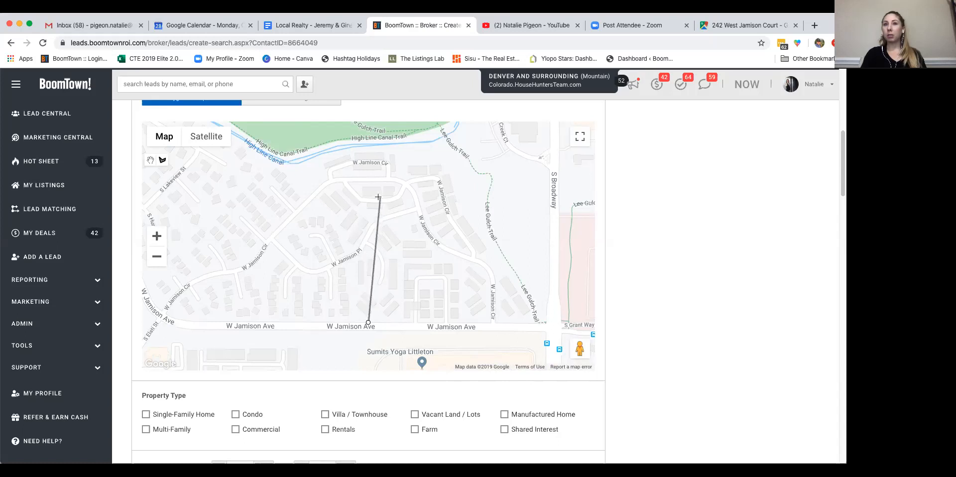
pyautogui.click(361, 196)
pyautogui.click(521, 197)
pyautogui.click(546, 325)
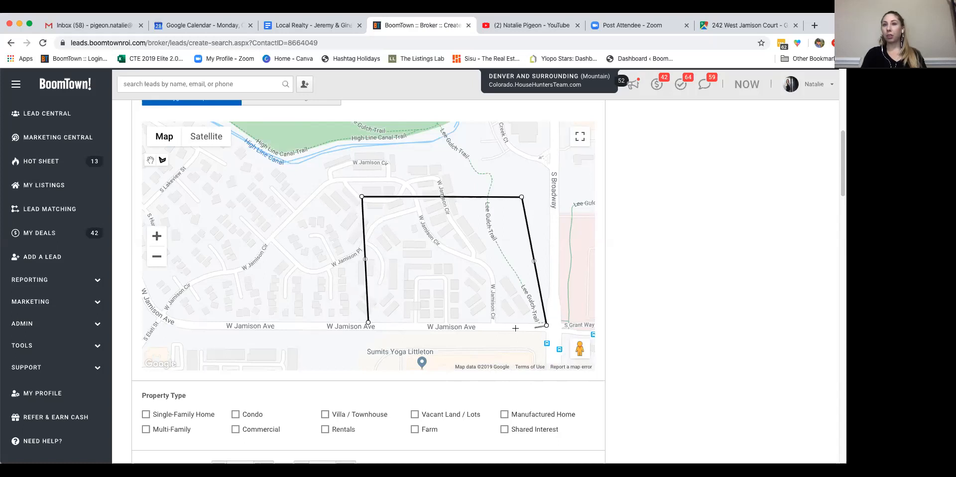
pyautogui.click(368, 322)
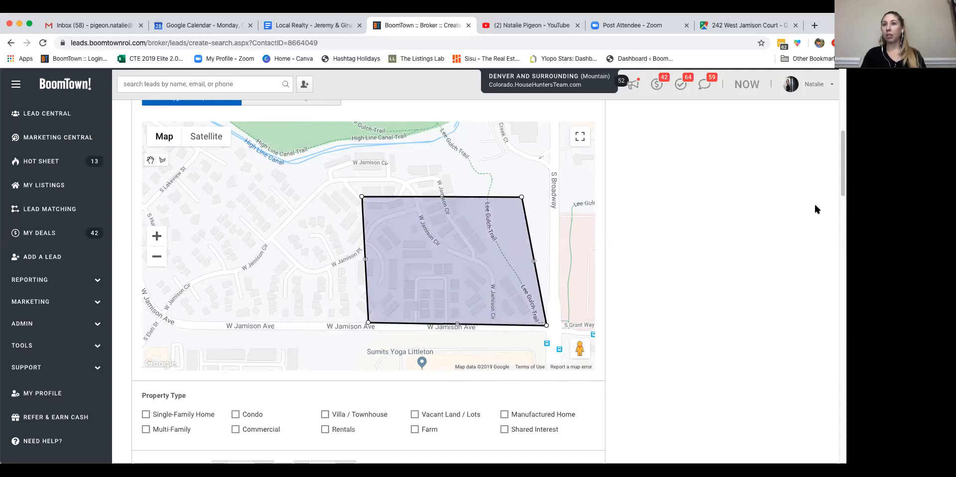
pyautogui.moveTo(521, 196); pyautogui.dragTo(547, 198)
# - Include under-contract and sold listings in the e-Alert and view the matching properties on the home search site
pyautogui.scroll(2, 369, 279)
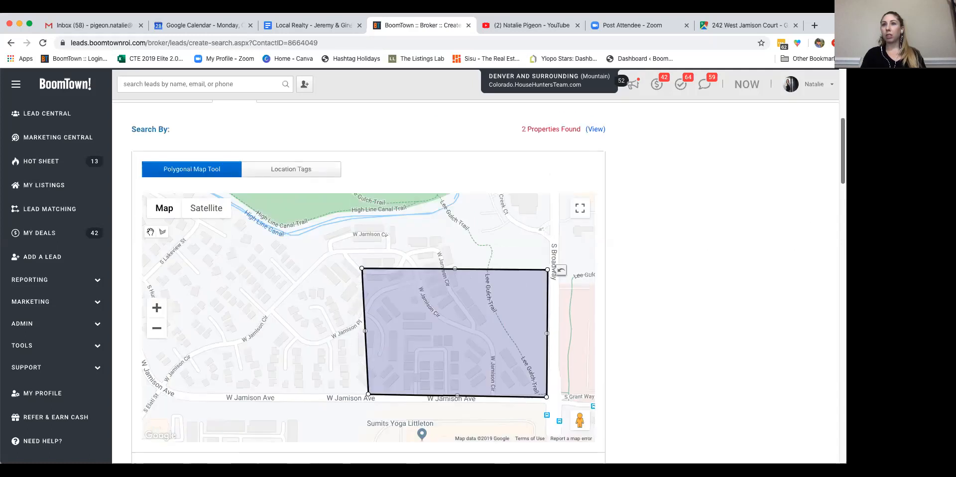
pyautogui.scroll(-13, 368, 279)
pyautogui.scroll(-8, 368, 278)
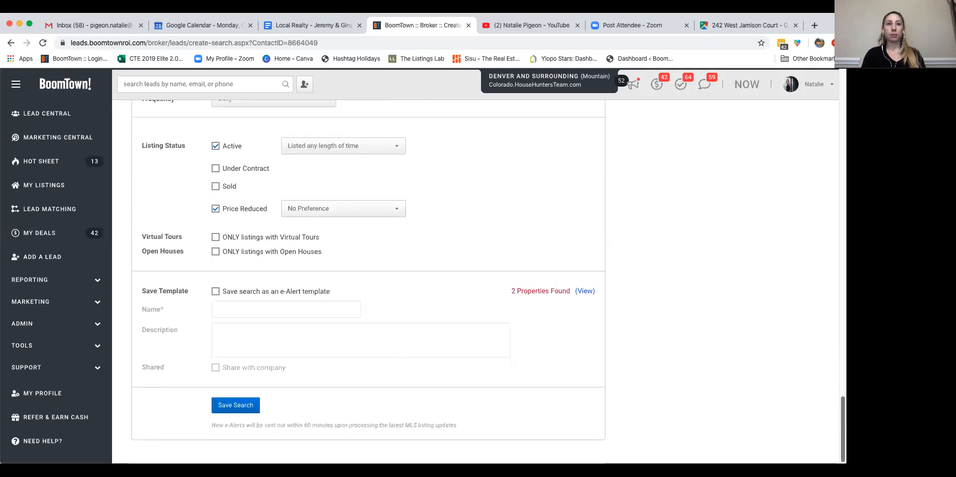
pyautogui.click(216, 187)
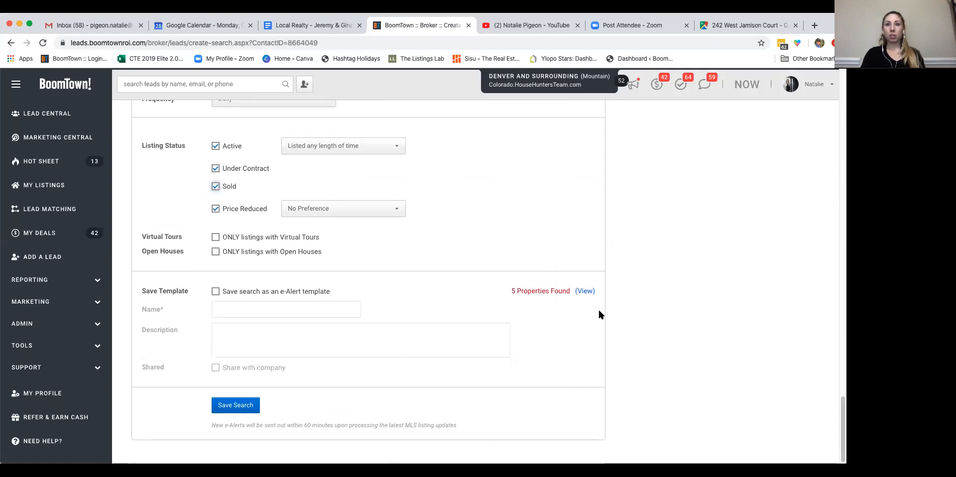
pyautogui.click(583, 290)
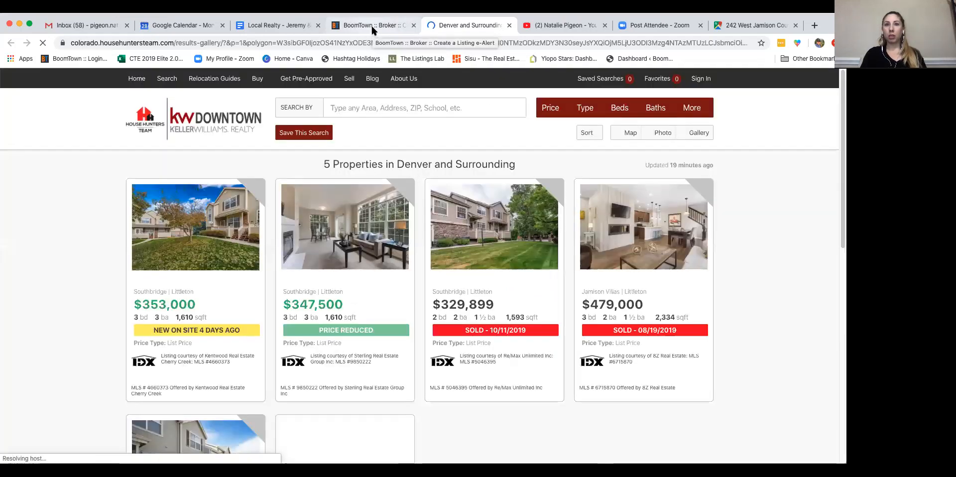
pyautogui.click(372, 23)
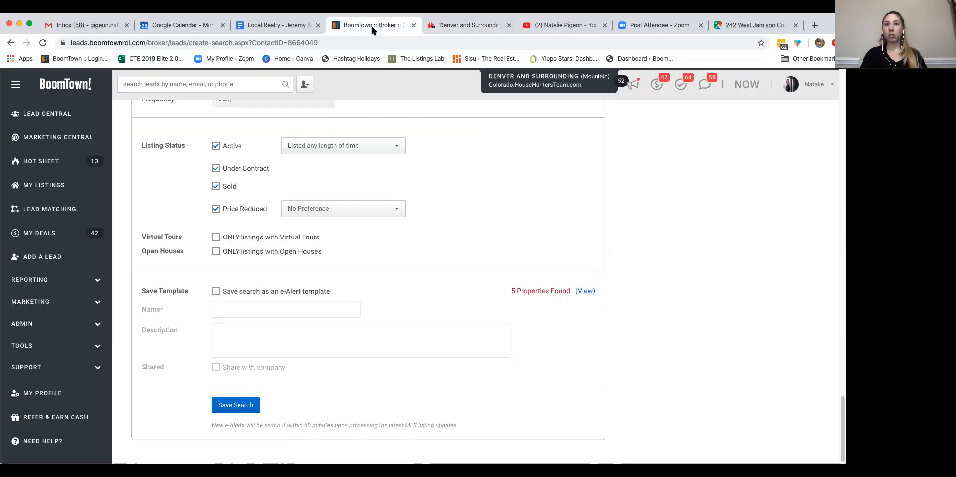
# - Reshape the boundary's north side up to the High Line Canal, removing the old northwest corner and enclosing the northern W Jamison Cir homes
pyautogui.scroll(3, 527, 276)
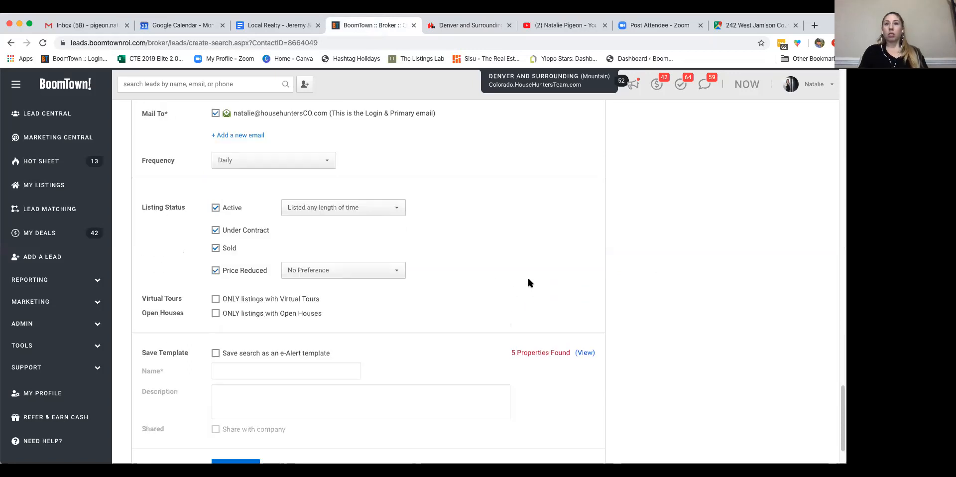
pyautogui.scroll(6, 526, 283)
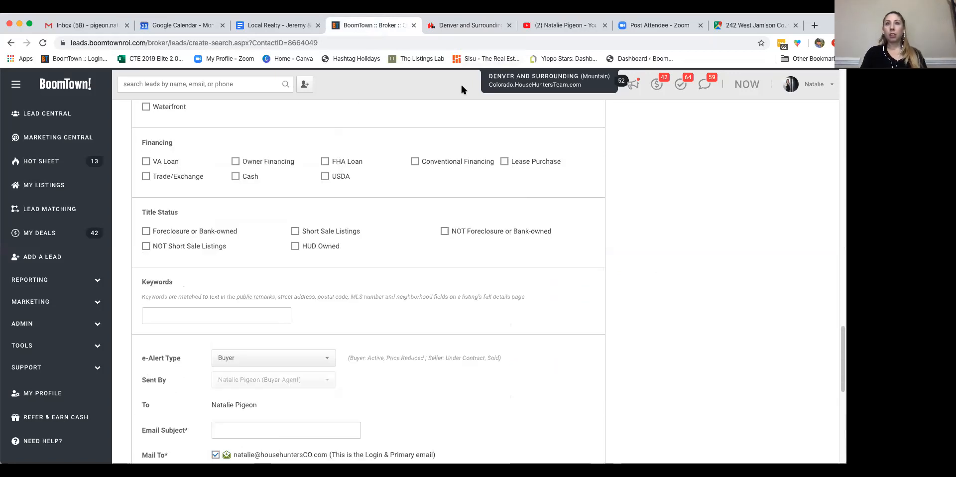
pyautogui.scroll(4, 511, 183)
pyautogui.scroll(15, 511, 183)
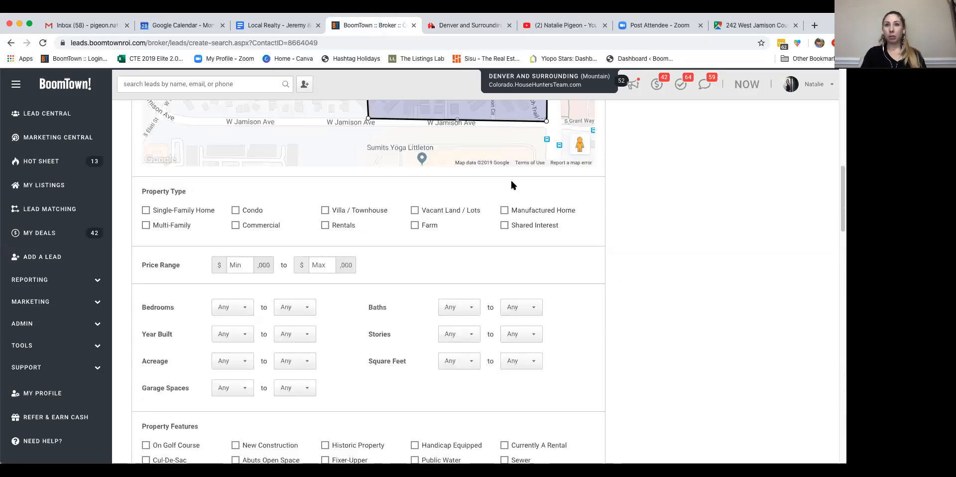
pyautogui.scroll(5, 510, 188)
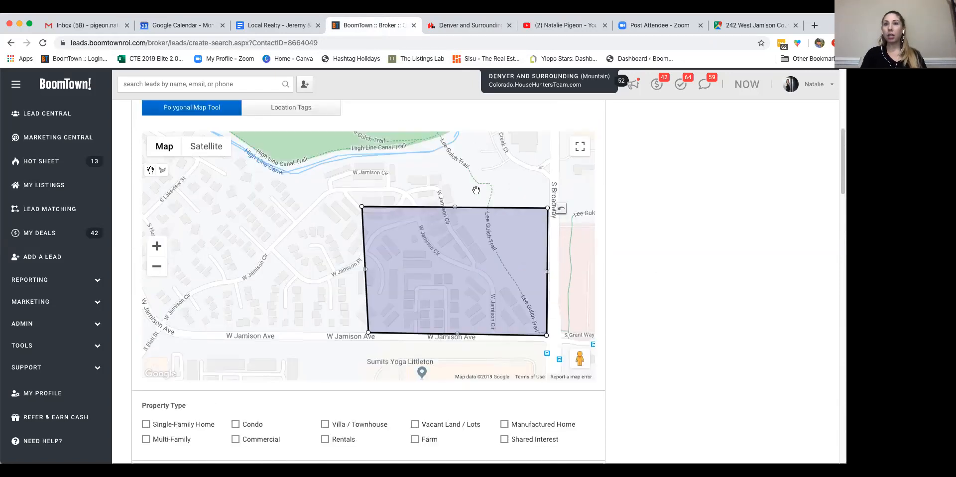
pyautogui.moveTo(454, 207); pyautogui.dragTo(436, 152)
pyautogui.rightClick(362, 208)
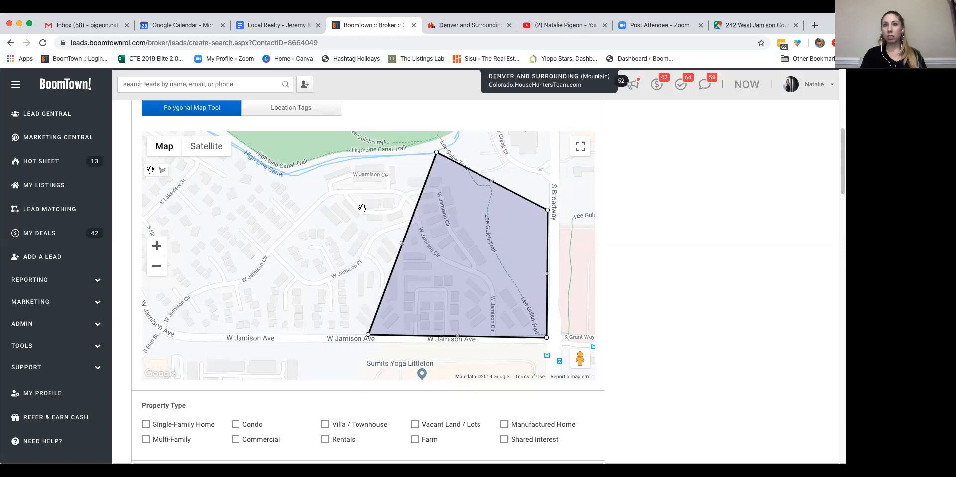
pyautogui.moveTo(401, 244); pyautogui.dragTo(350, 162)
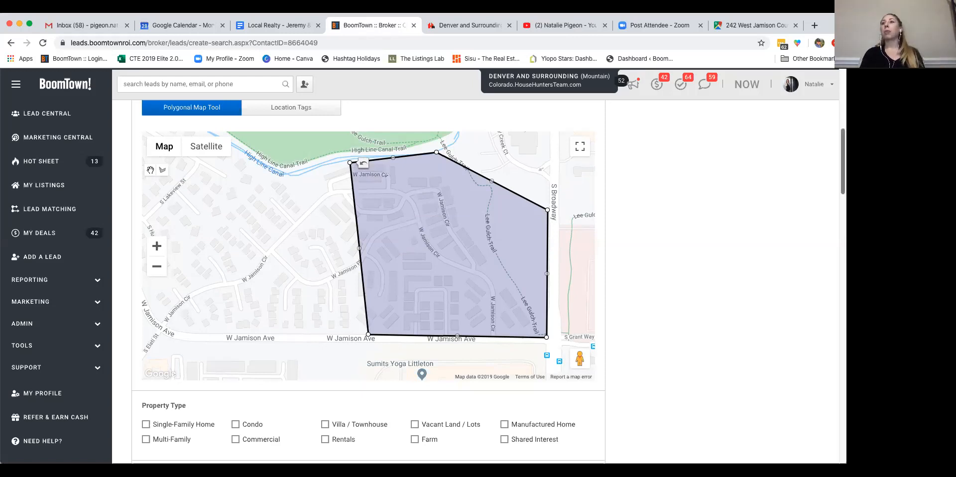
# - Examine the enlarged boundary, the matching property count and the search criteria below the map
pyautogui.scroll(1, 771, 204)
pyautogui.scroll(3, 475, 282)
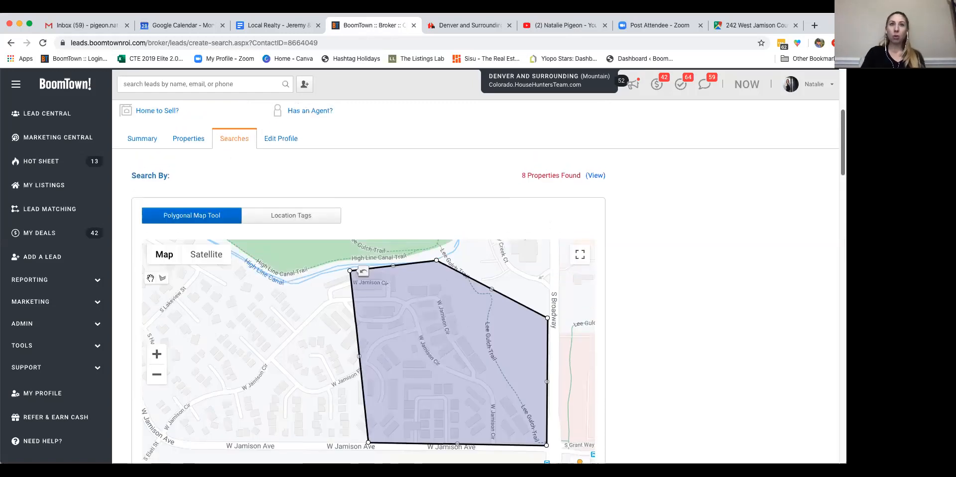
pyautogui.scroll(-3, 475, 281)
pyautogui.scroll(2, 460, 193)
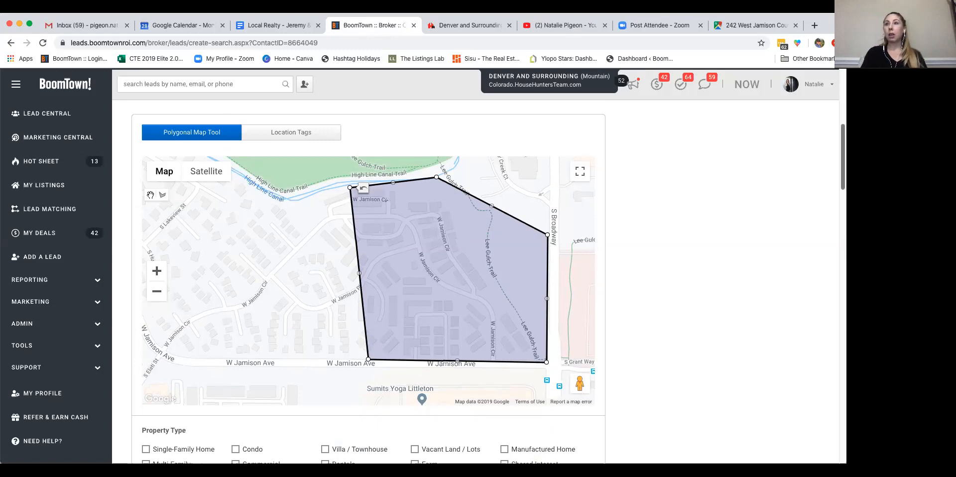
pyautogui.scroll(-1, 368, 281)
pyautogui.scroll(1, 368, 280)
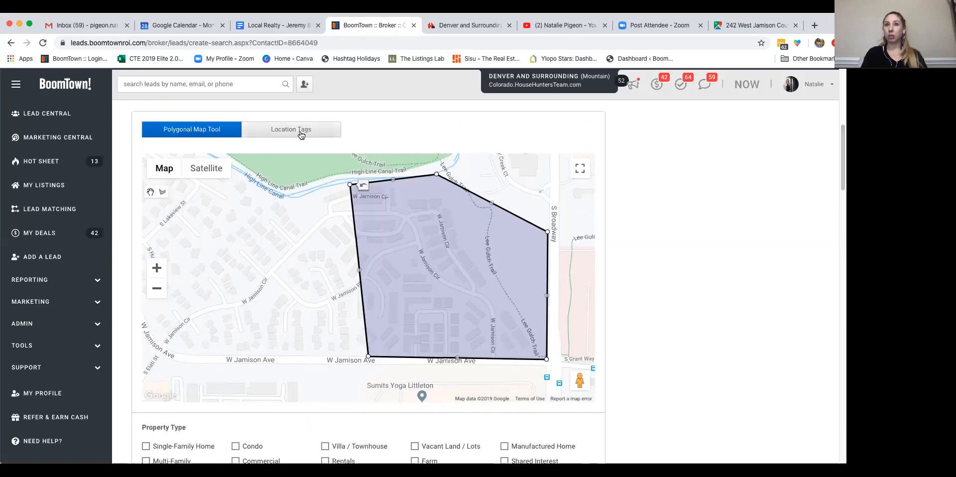
pyautogui.scroll(-1, 842, 159)
pyautogui.scroll(-4, 832, 157)
pyautogui.scroll(6, 832, 157)
pyautogui.scroll(-5, 834, 164)
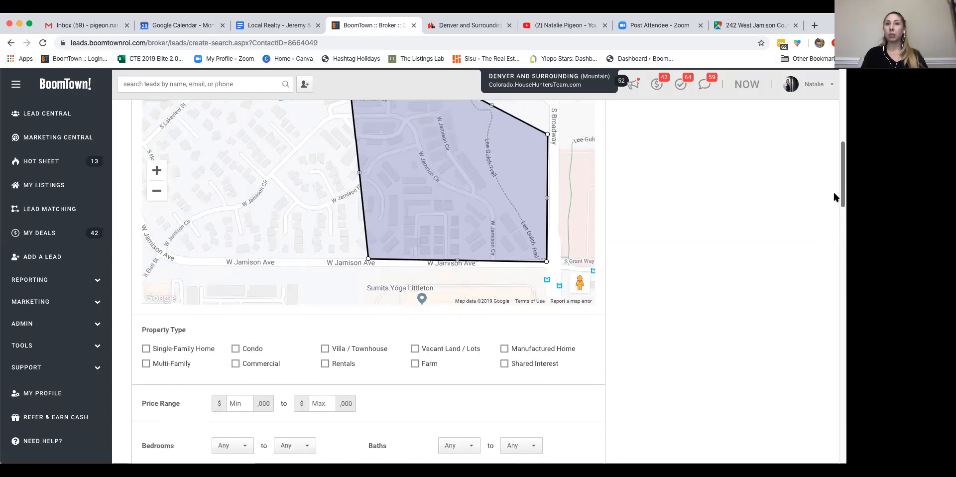
# - Extend the boundary west along W Jamison Ave to S Elati St, following W Jamison Cir on the northwest side
pyautogui.scroll(1, 833, 189)
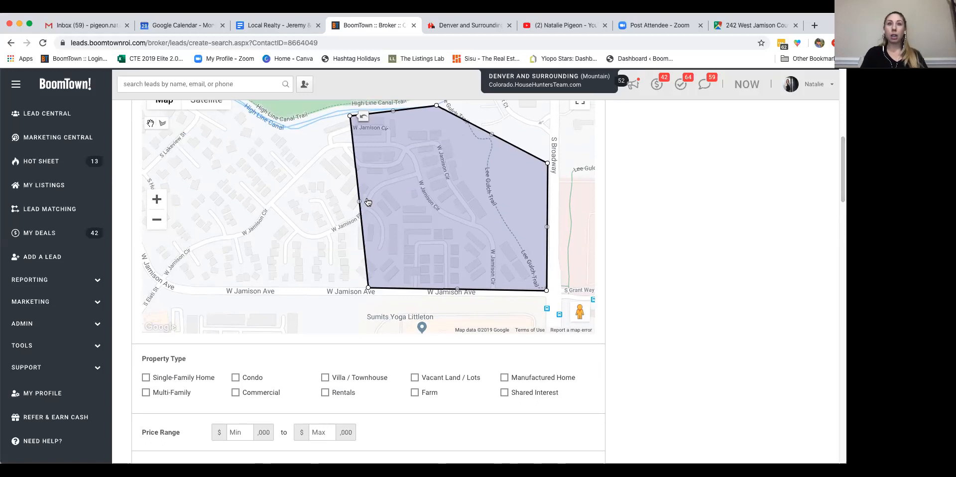
pyautogui.moveTo(360, 204); pyautogui.dragTo(178, 281)
pyautogui.moveTo(271, 200)
pyautogui.mouseDown()
pyautogui.moveTo(286, 227)
pyautogui.moveTo(283, 209)
pyautogui.mouseUp()
pyautogui.moveTo(276, 285); pyautogui.dragTo(209, 287)
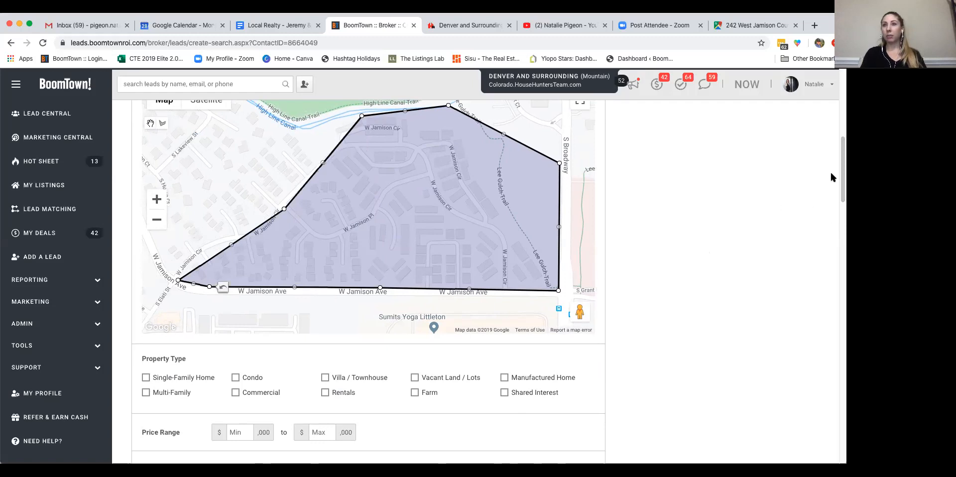
# - Limit the search's property types to Condo and Villa / Townhouse
pyautogui.scroll(-2, 836, 177)
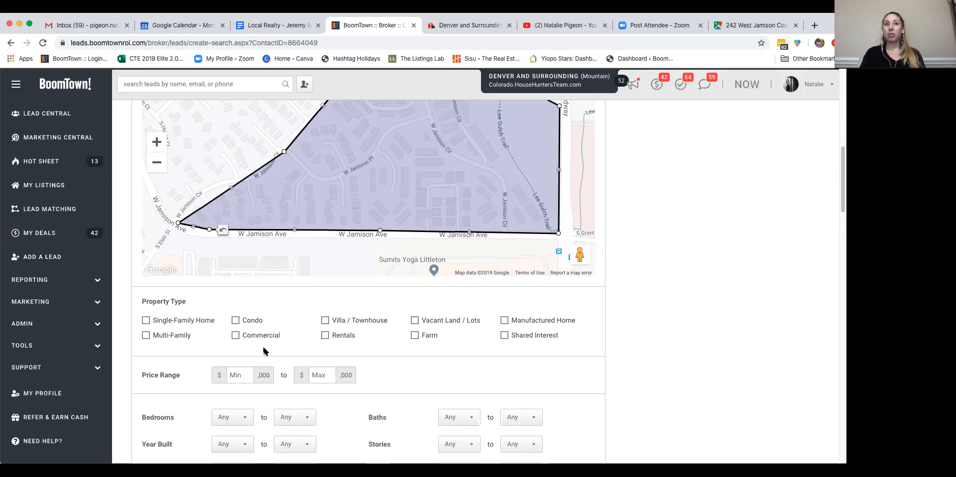
pyautogui.scroll(-2, 280, 326)
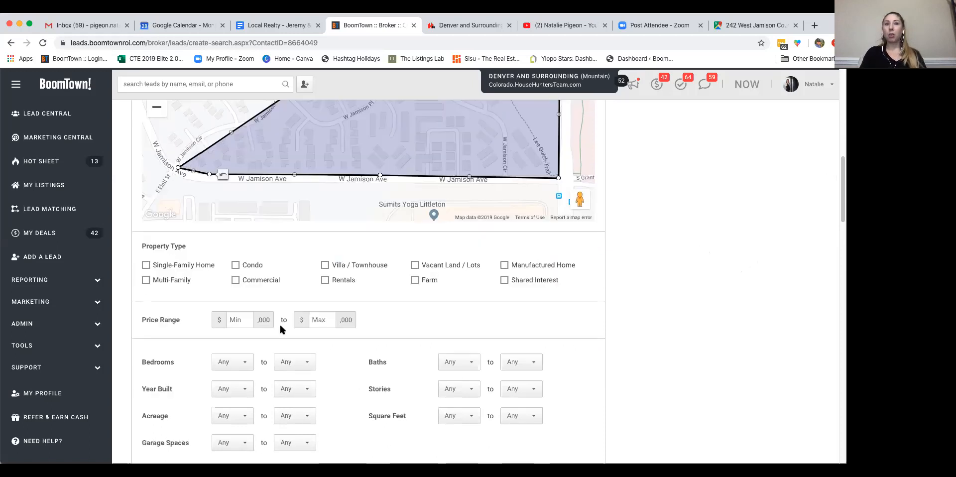
pyautogui.click(325, 265)
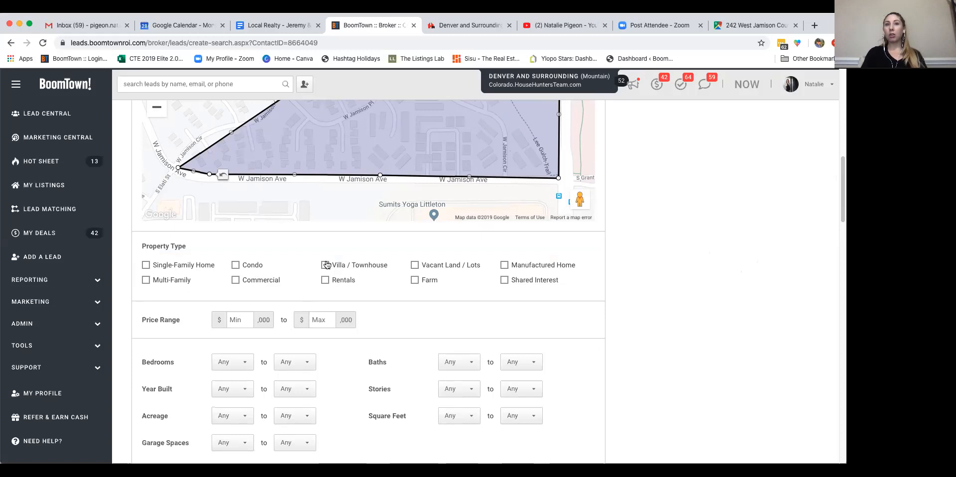
pyautogui.click(234, 267)
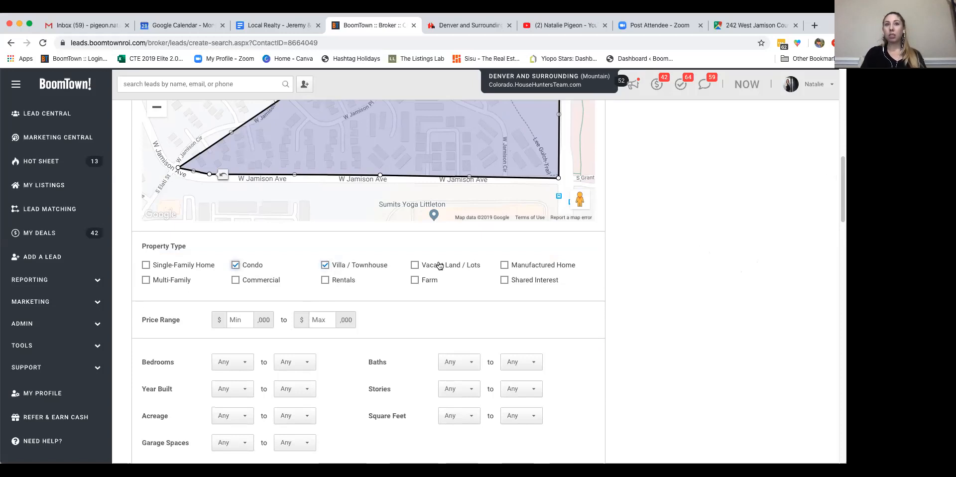
pyautogui.click(235, 264)
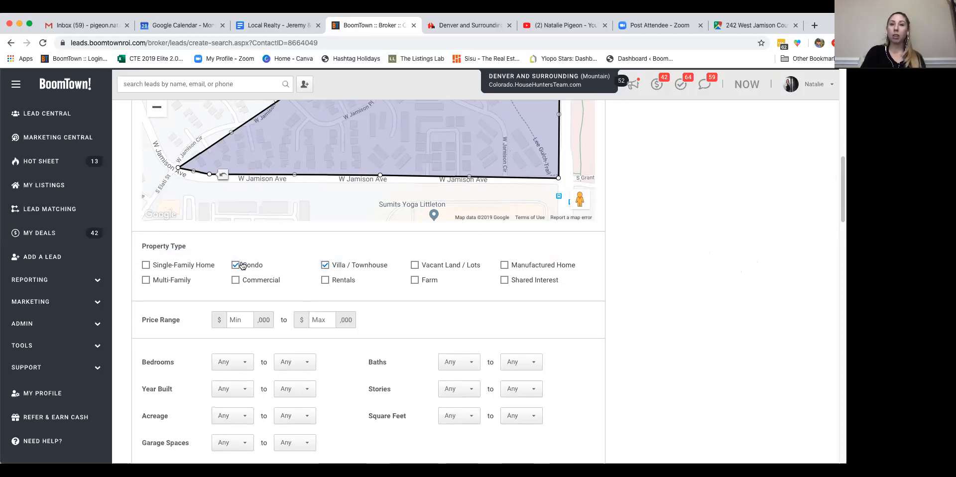
pyautogui.click(325, 265)
pyautogui.click(252, 266)
pyautogui.click(325, 265)
# - Set the email subject to the lead's first name in possessive form followed by "Neighborhood Market Update SOLD & ACTIVE"
pyautogui.scroll(-1, 435, 352)
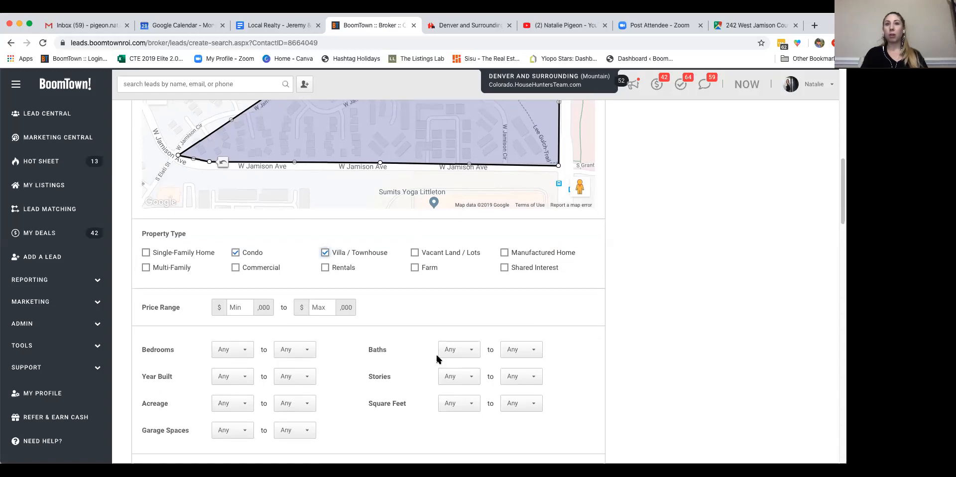
pyautogui.scroll(-15, 436, 358)
pyautogui.scroll(-6, 439, 333)
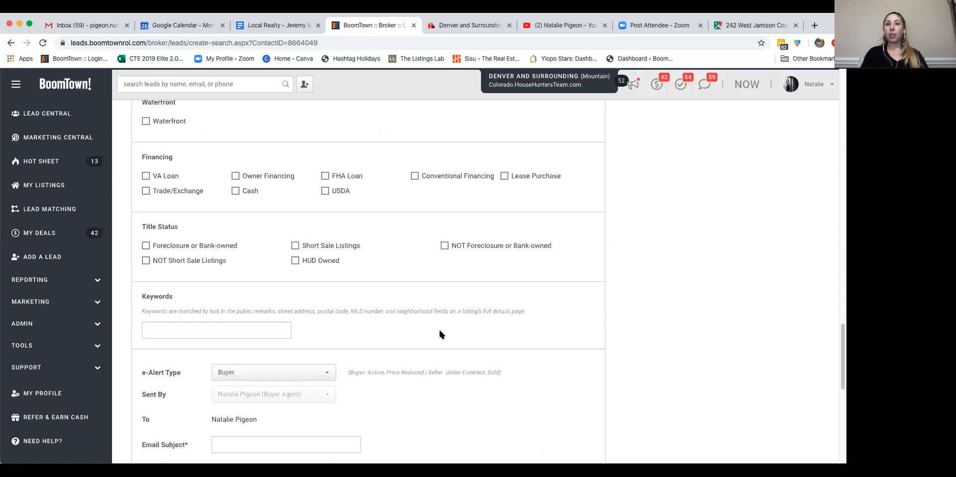
pyautogui.scroll(-6, 439, 333)
pyautogui.click(232, 148)
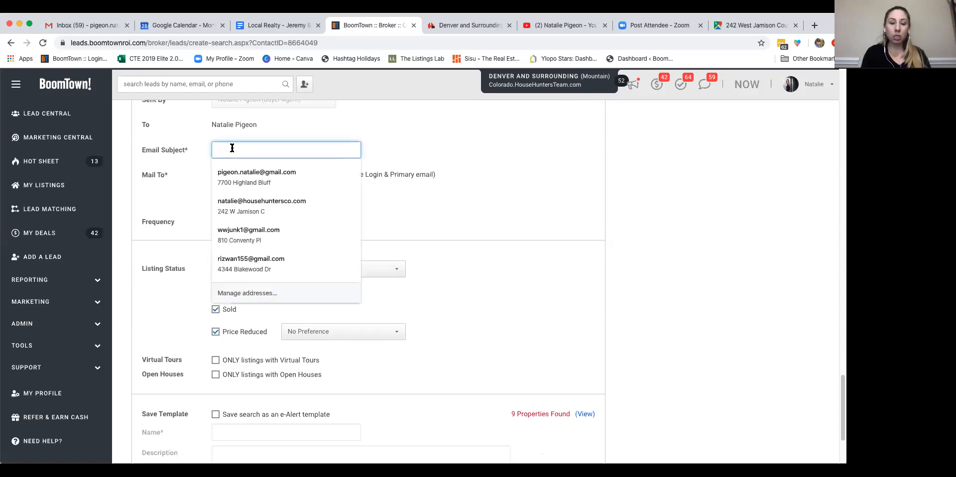
pyautogui.write("Natalie's Neighborhood M")
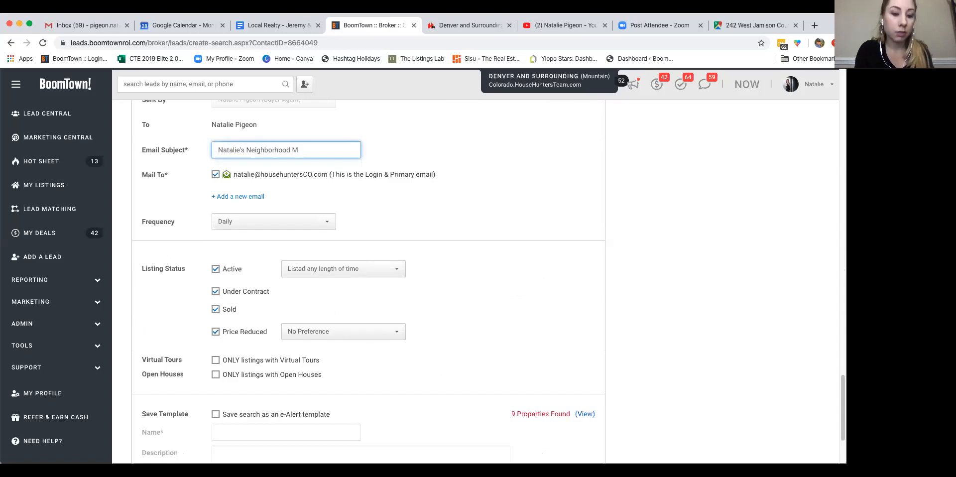
pyautogui.write('arket')
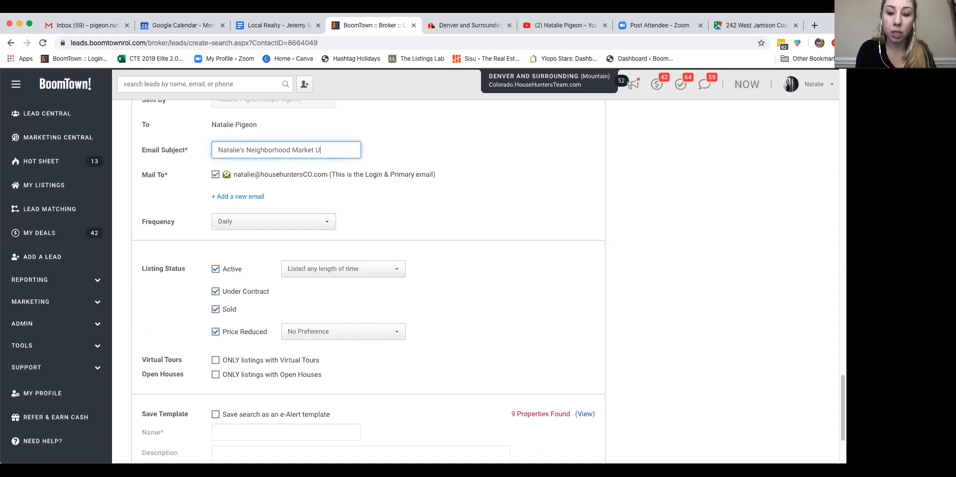
pyautogui.write('Update SOLD & AQCT')
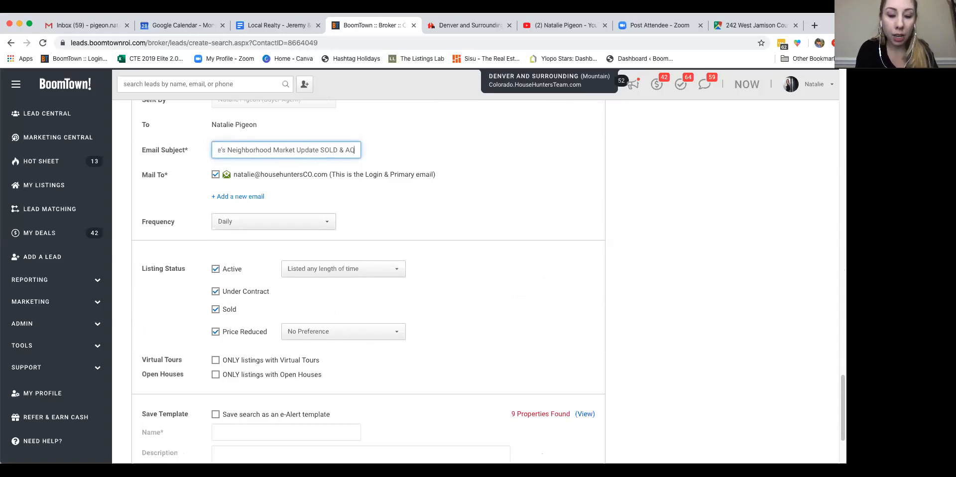
pyautogui.press('BackSpace')
pyautogui.press('BackSpace')
pyautogui.press('BackSpace')
pyautogui.write('CTIVE')
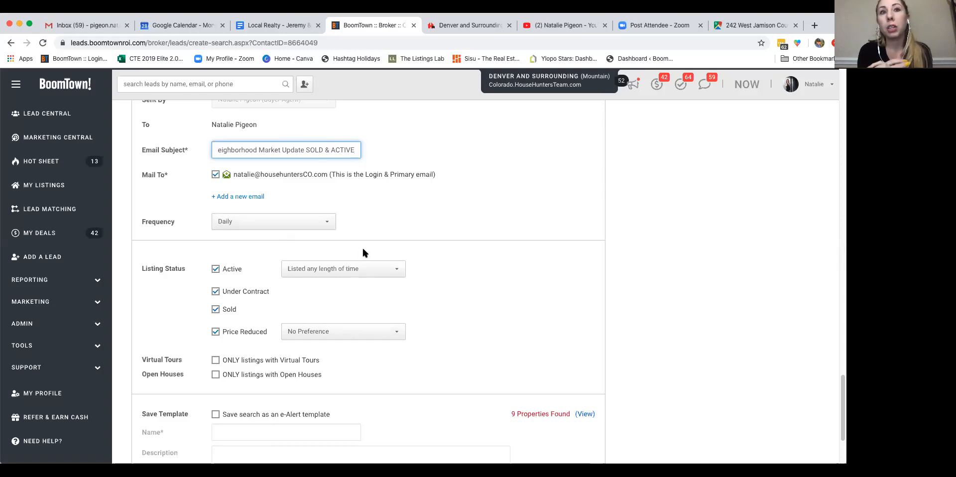
# - Save the e-Alert search and review its entry among the e-Alerts on the lead's profile
pyautogui.scroll(-1, 398, 247)
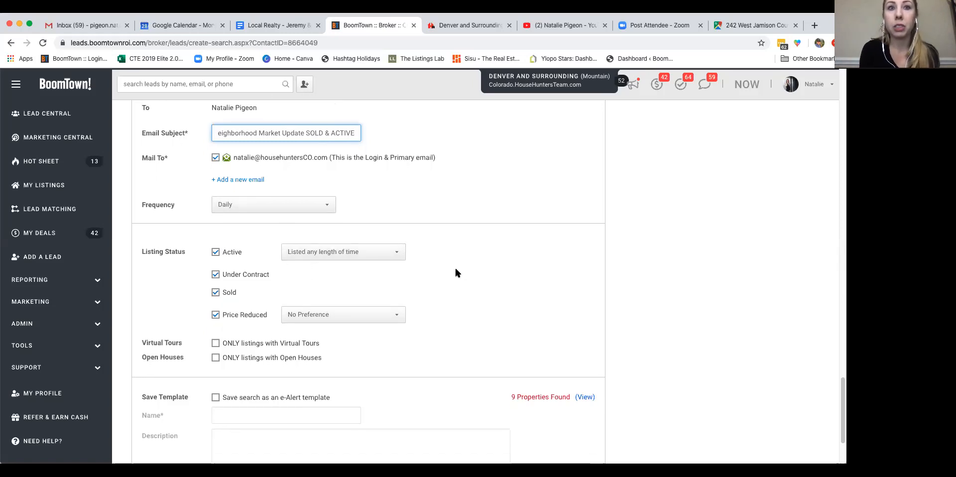
pyautogui.scroll(-4, 455, 263)
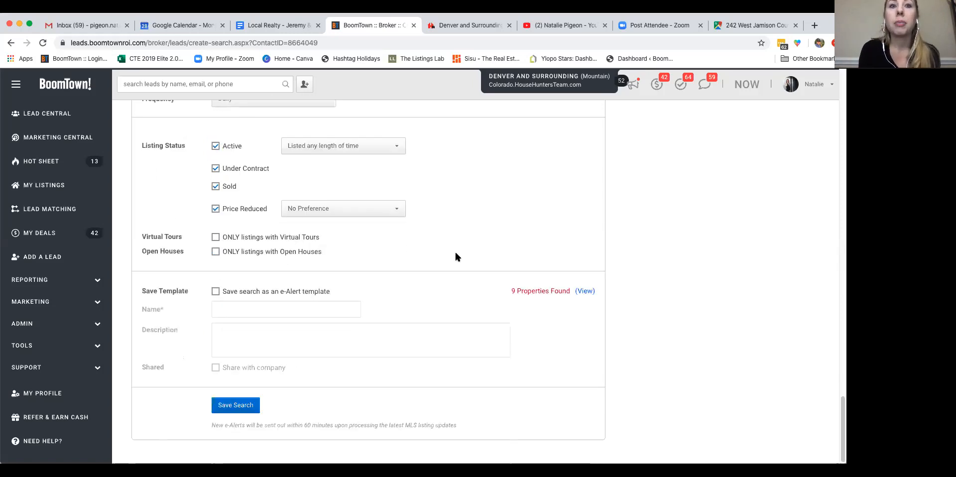
pyautogui.click(232, 408)
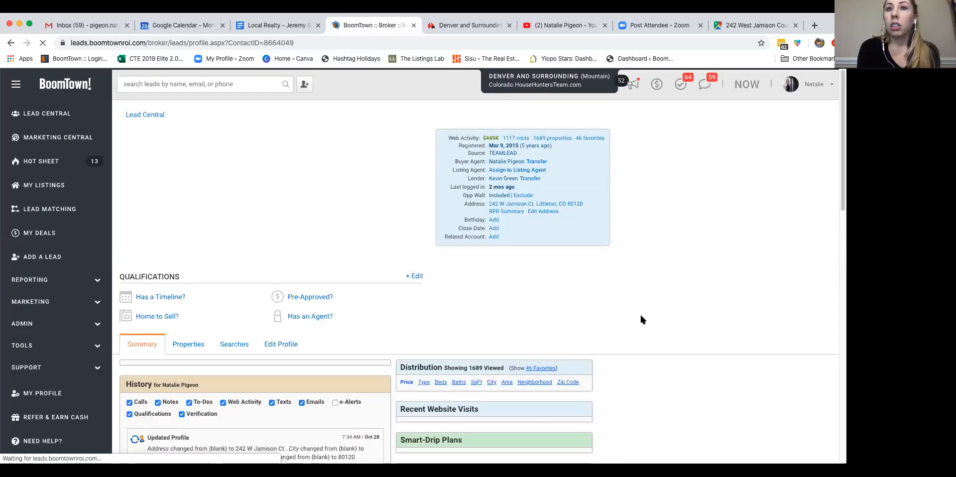
pyautogui.scroll(-15, 640, 320)
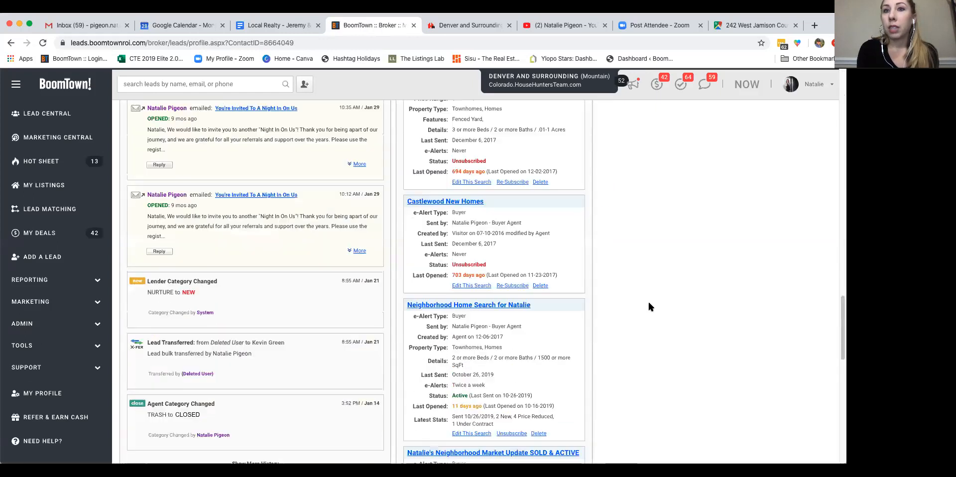
pyautogui.scroll(3, 557, 248)
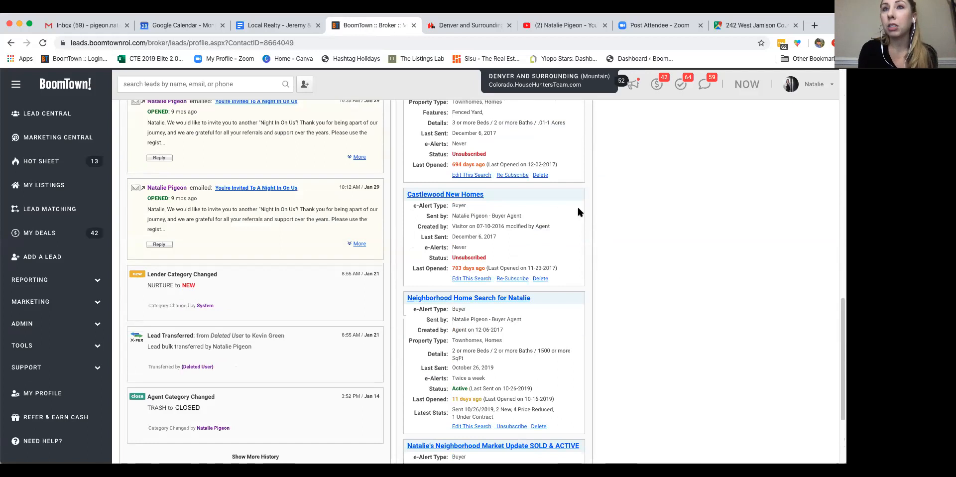
pyautogui.scroll(2, 578, 211)
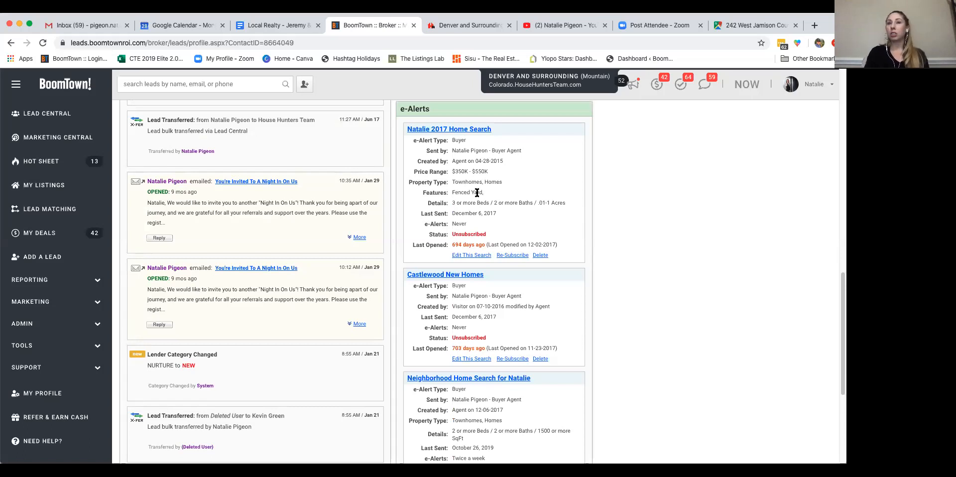
pyautogui.scroll(-5, 498, 219)
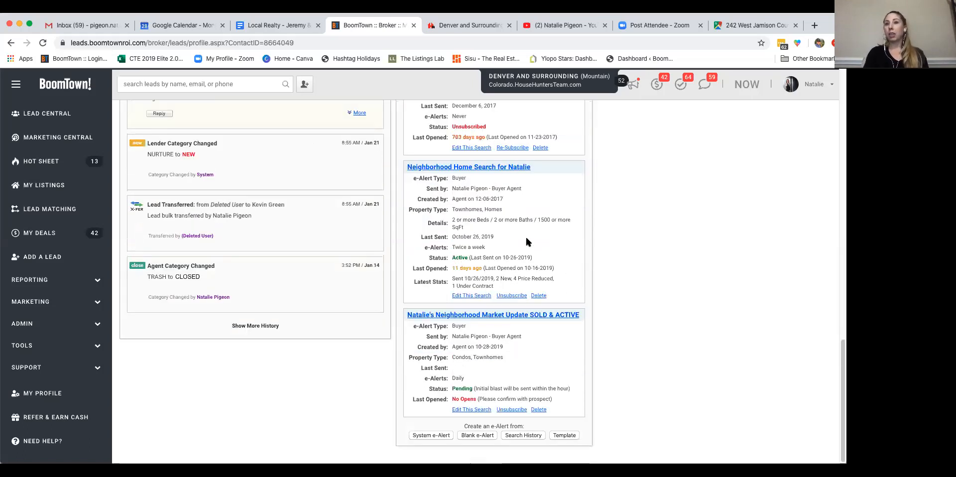